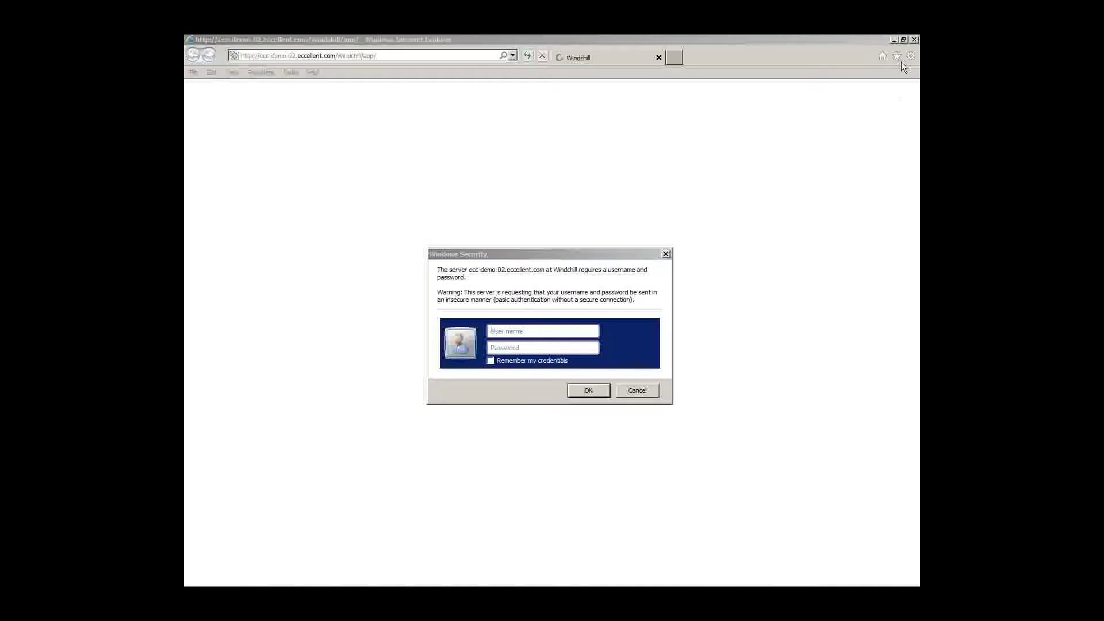
Sign in to Windchill with the organisation administrator's username and password
text(orgadmin)
key(Tab)
text(********)
key(Return)
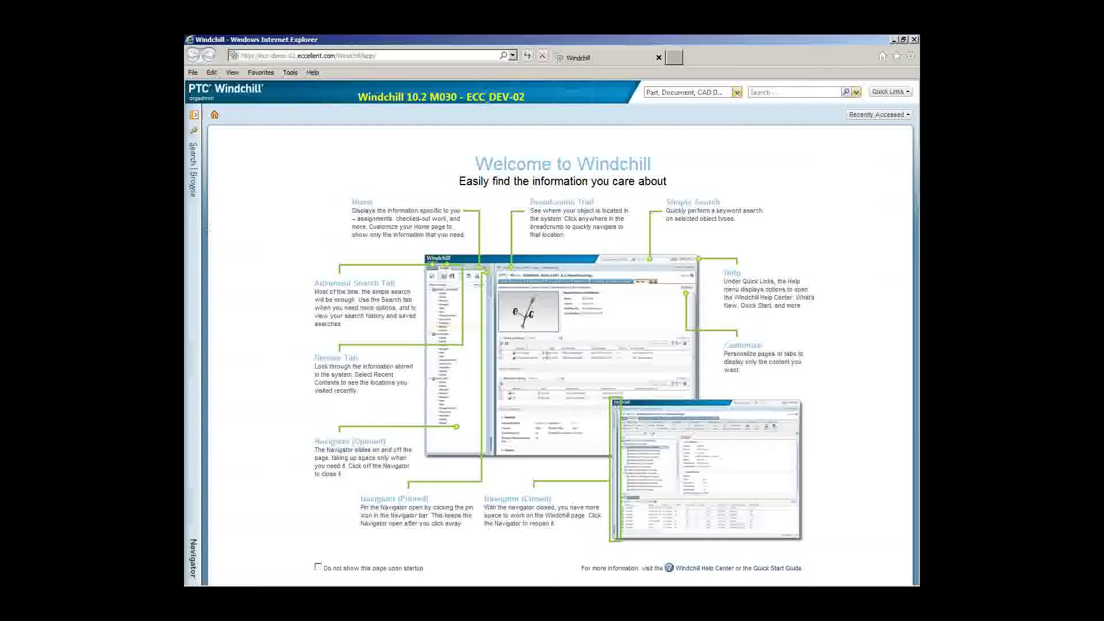
Browse the Navigator's Recent Suppliers to open the full Supplier List
click(194, 231)
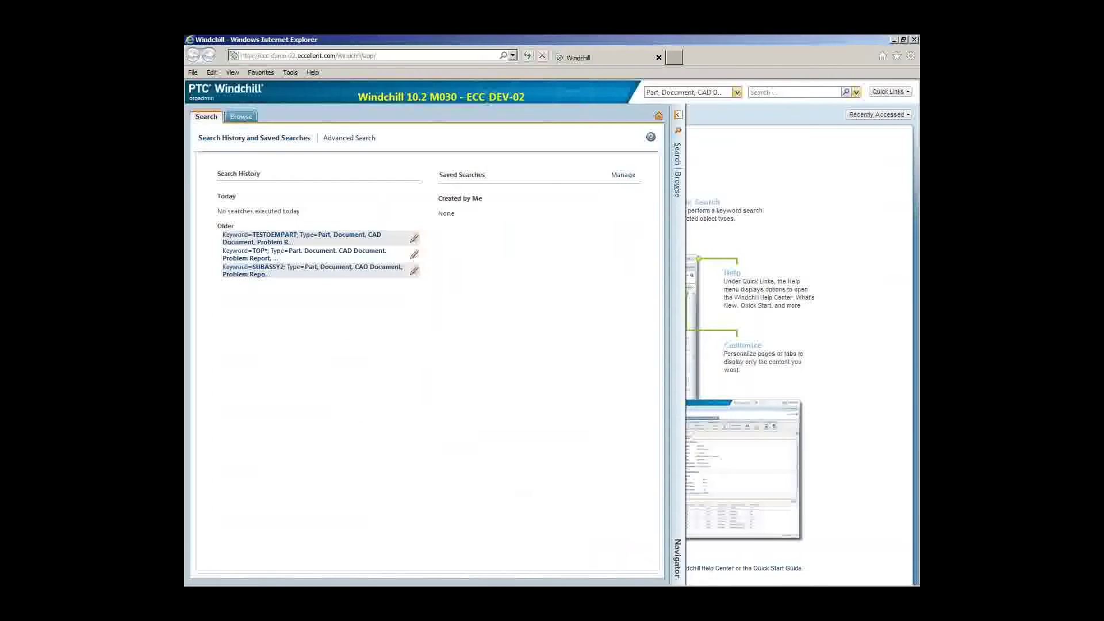
click(241, 117)
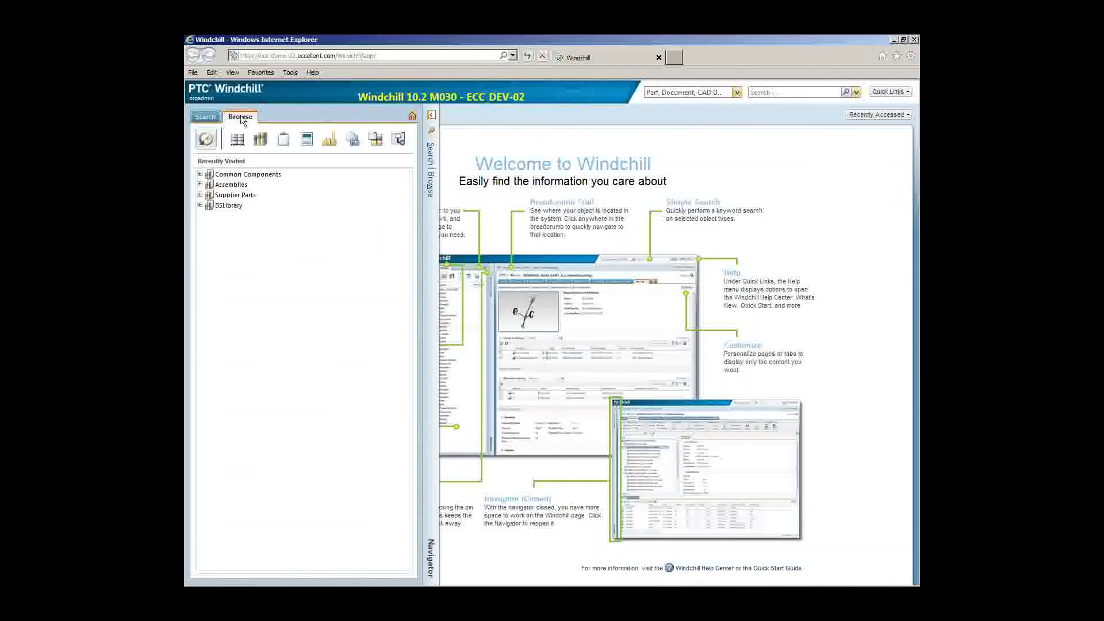
click(332, 144)
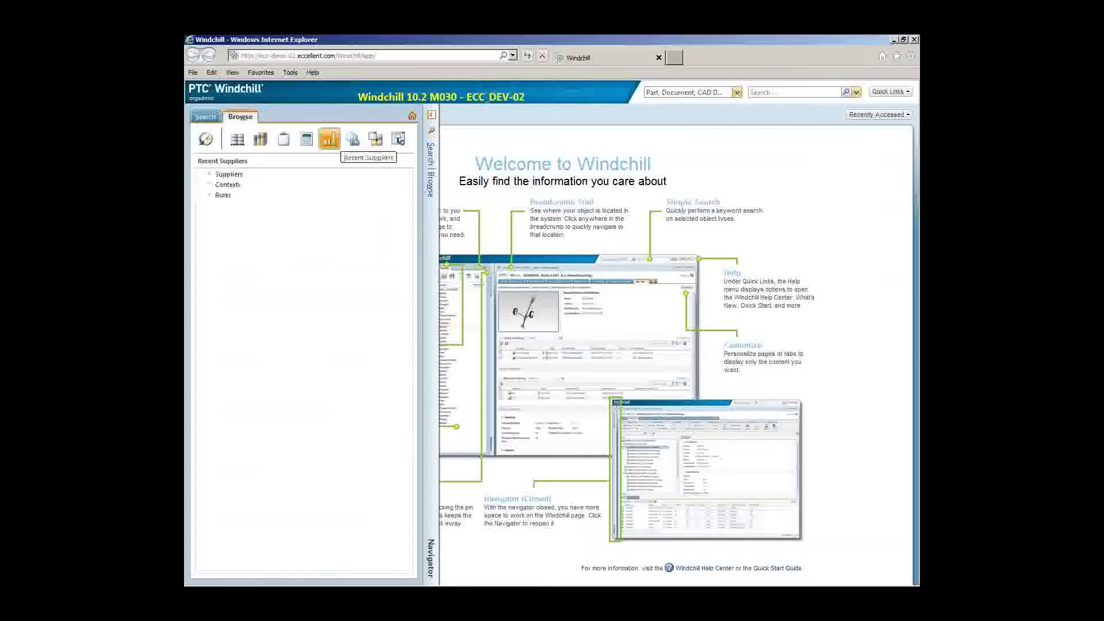
click(229, 174)
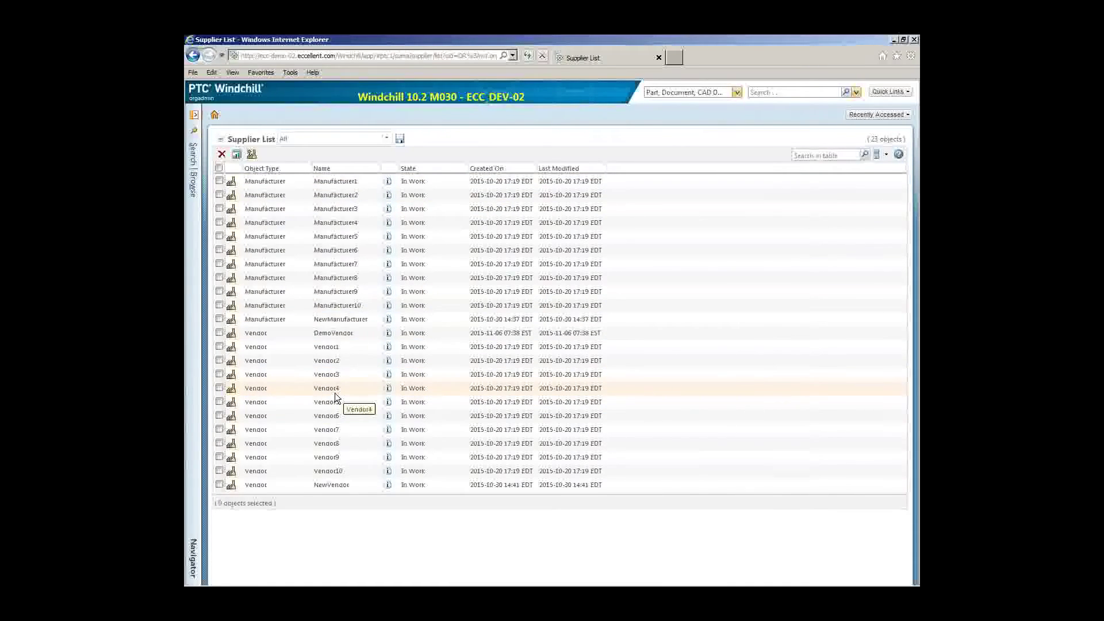
Create a Manufacturer-type supplier for the DemoManufacturer organization
click(252, 155)
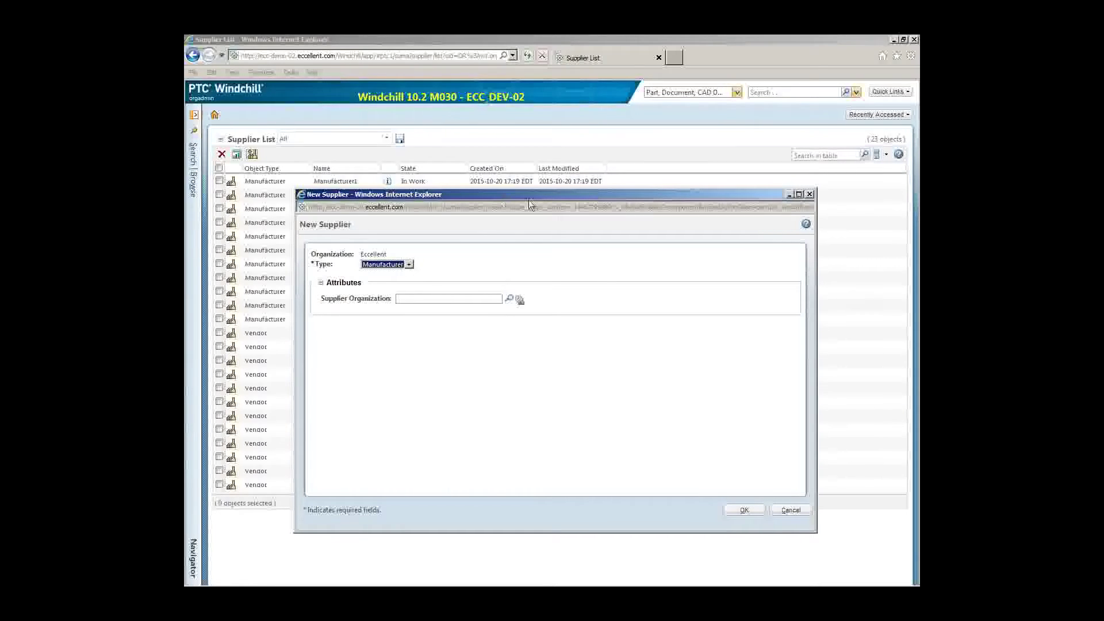
drag(525, 192, 554, 198)
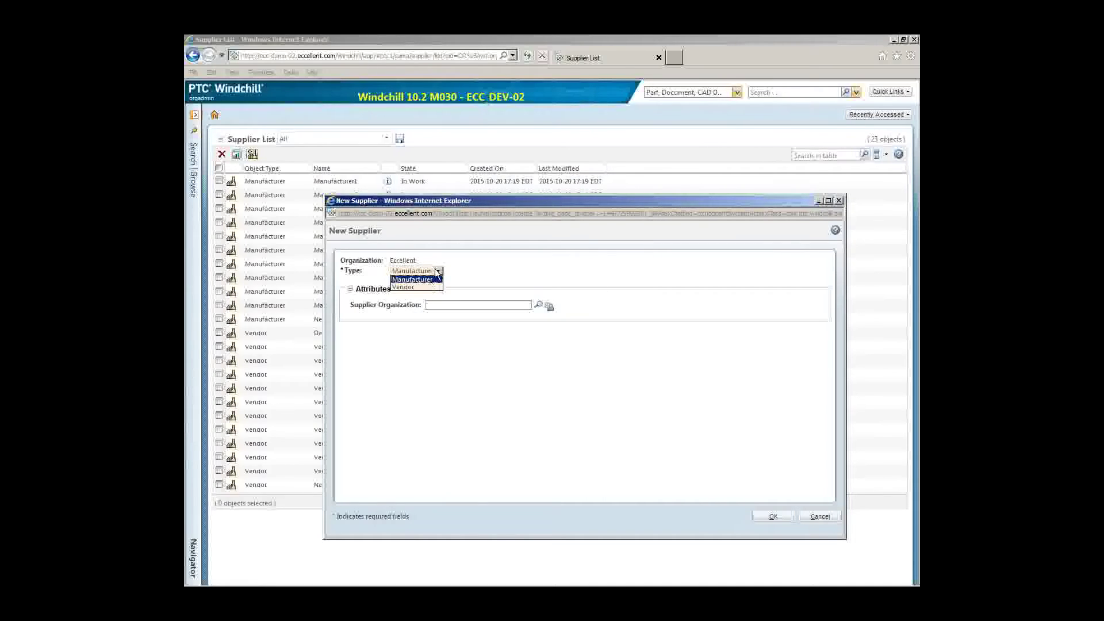
click(429, 280)
click(509, 306)
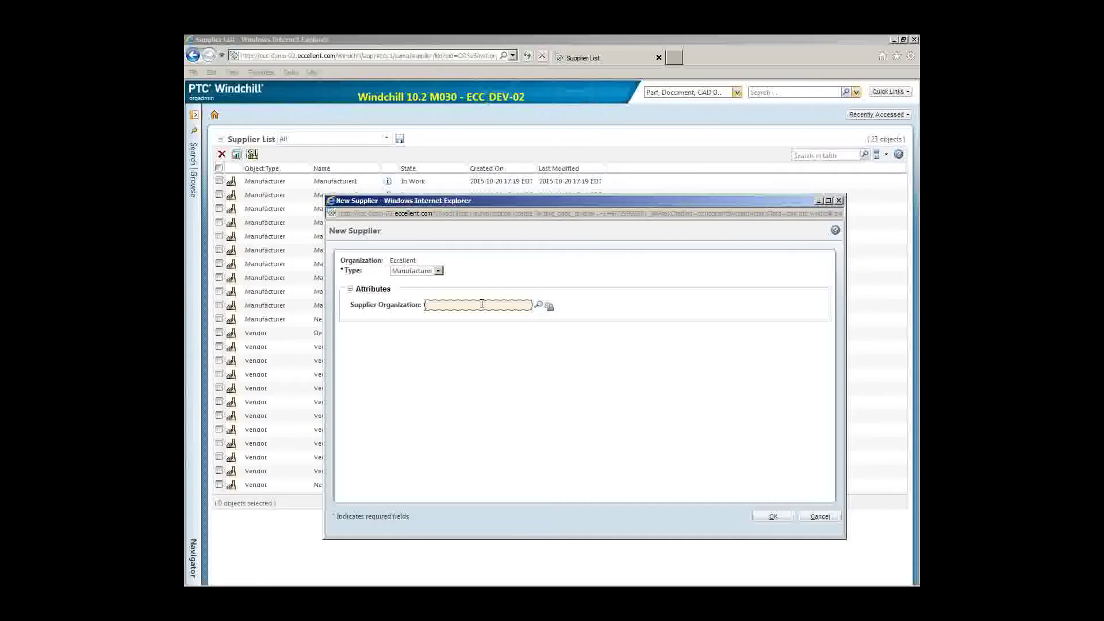
text(Dem)
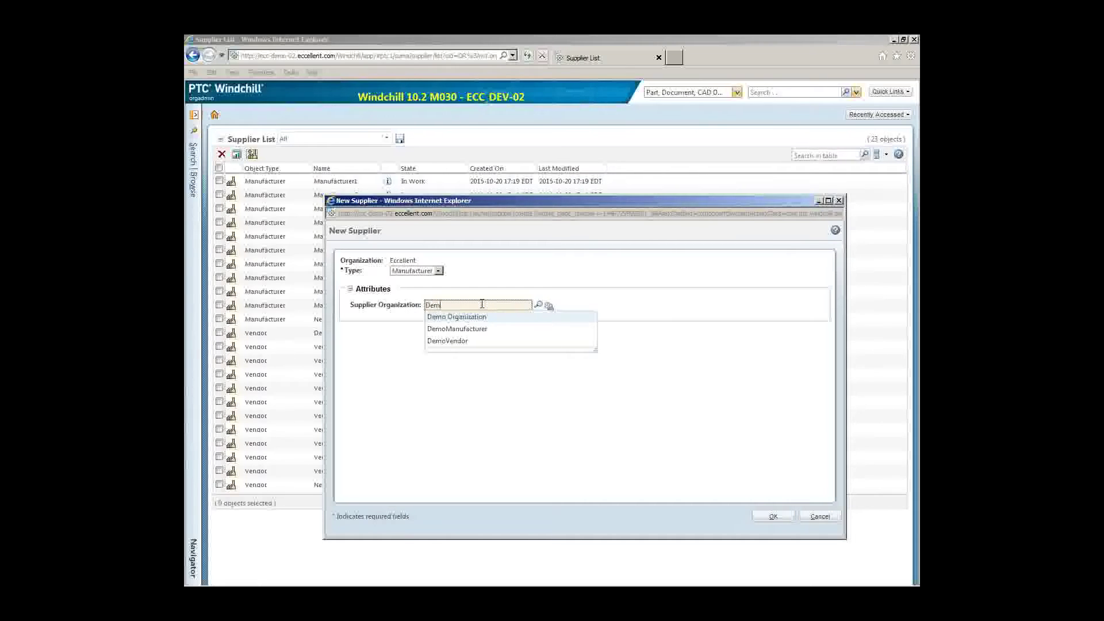
click(493, 334)
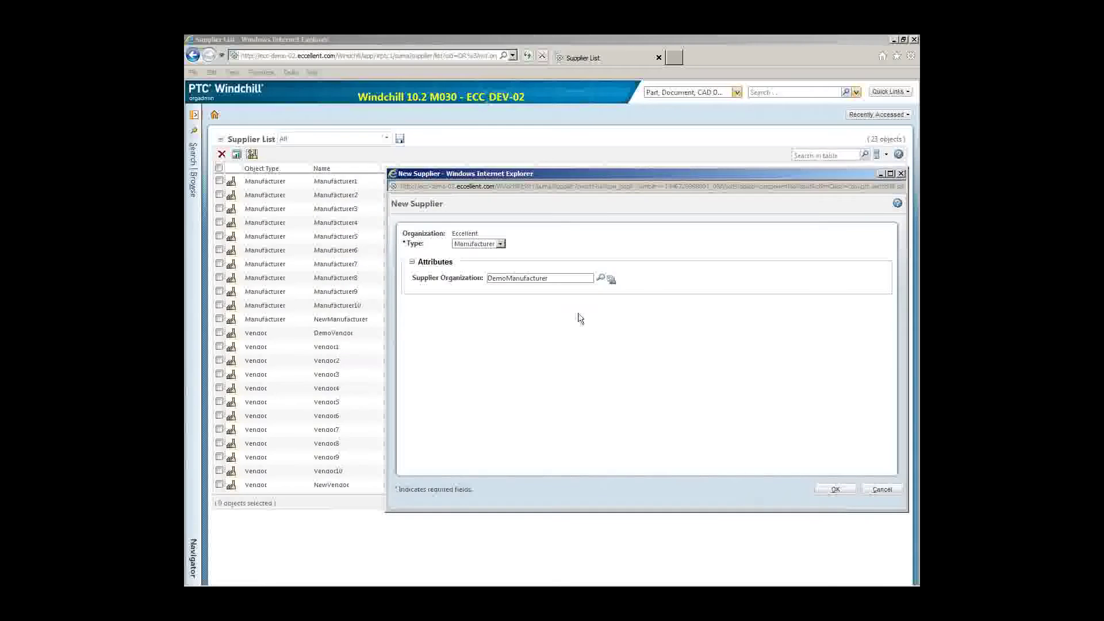
click(837, 493)
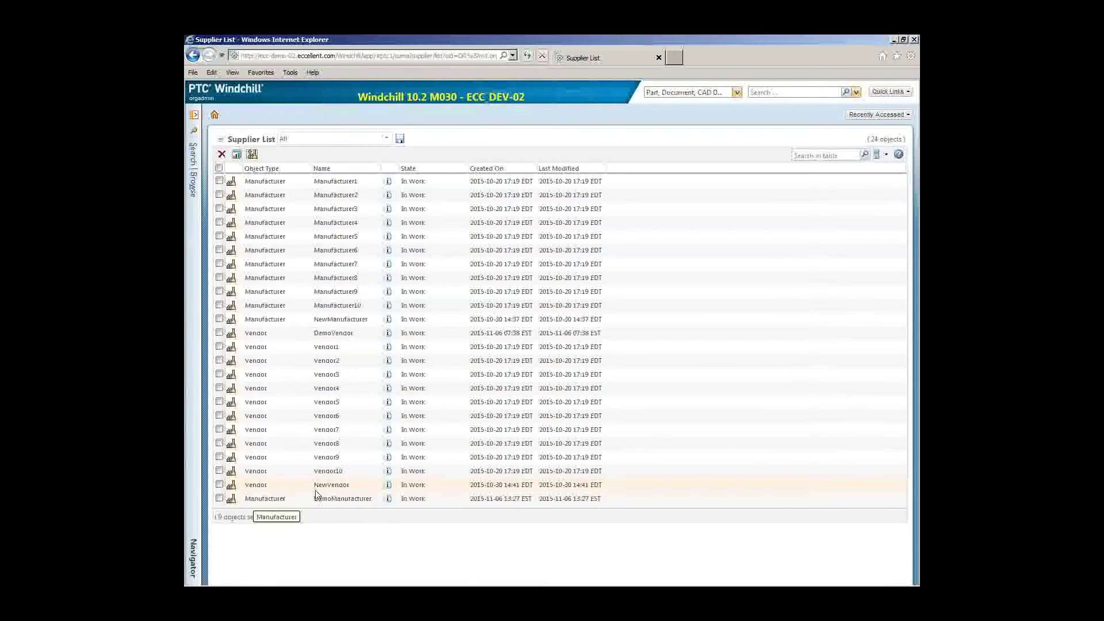
Add a Procurement Officer contact to DemoManufacturer, filling in the contact's name and e-mail
click(388, 499)
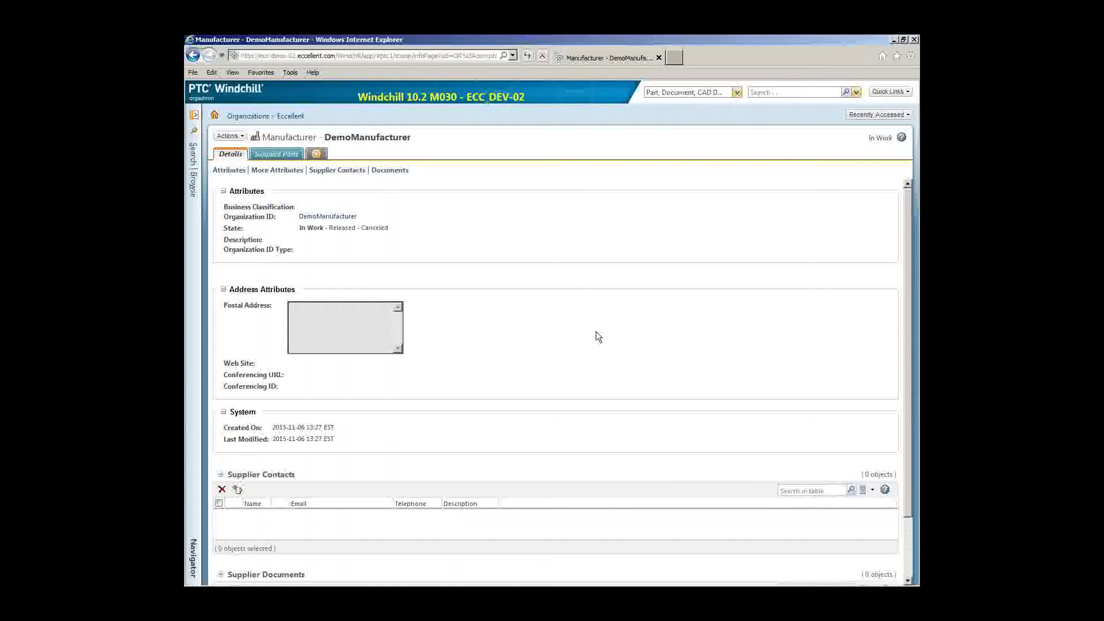
scroll(593, 342, down, 2)
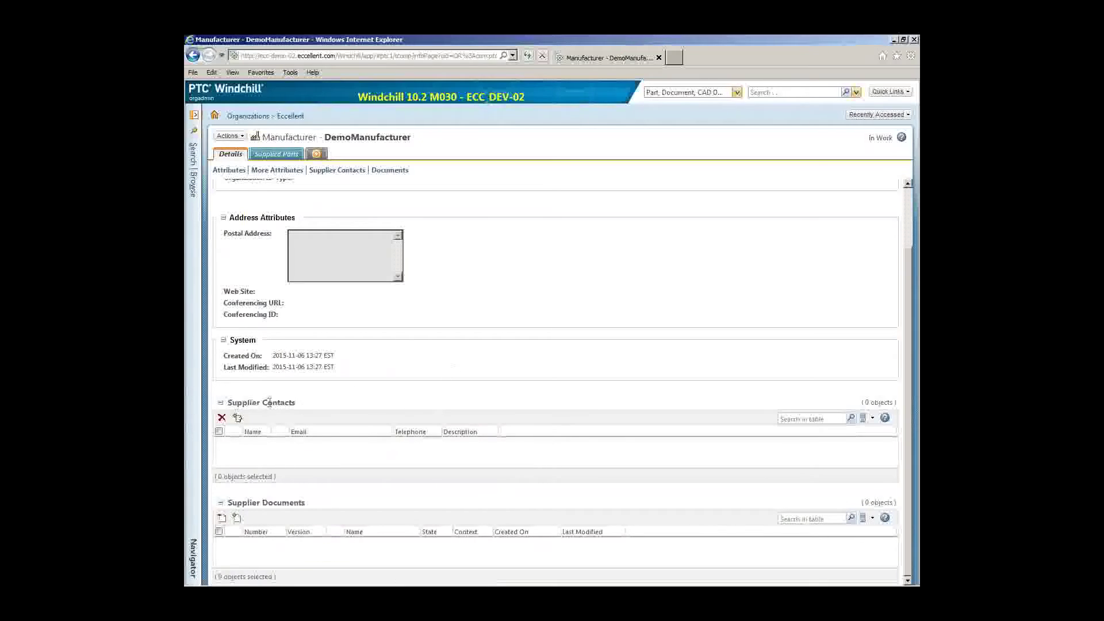
click(239, 419)
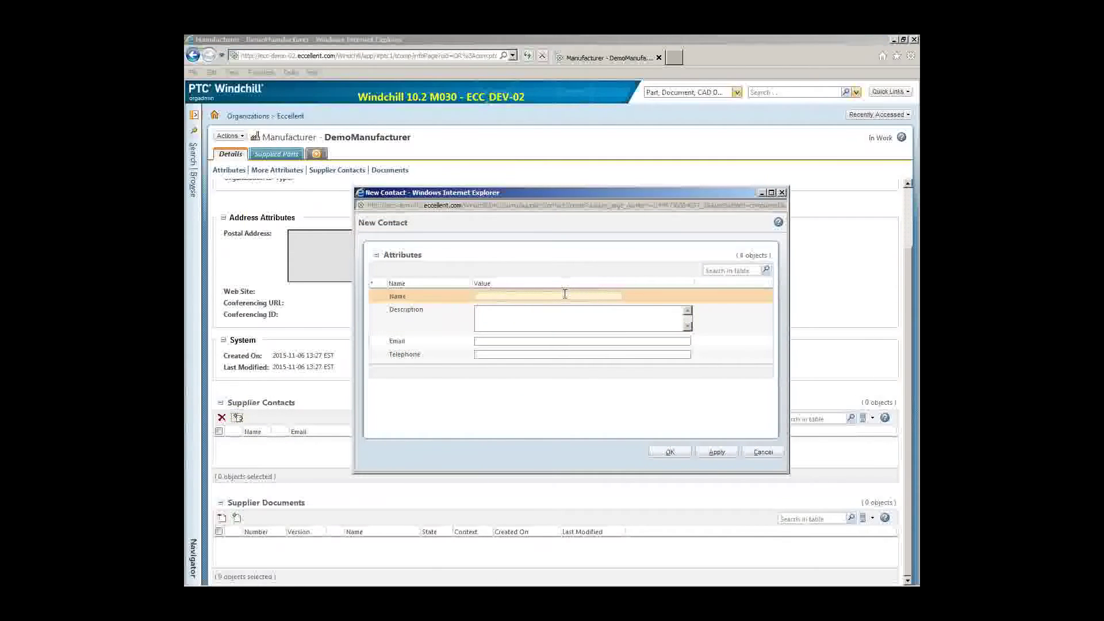
text(Joe User)
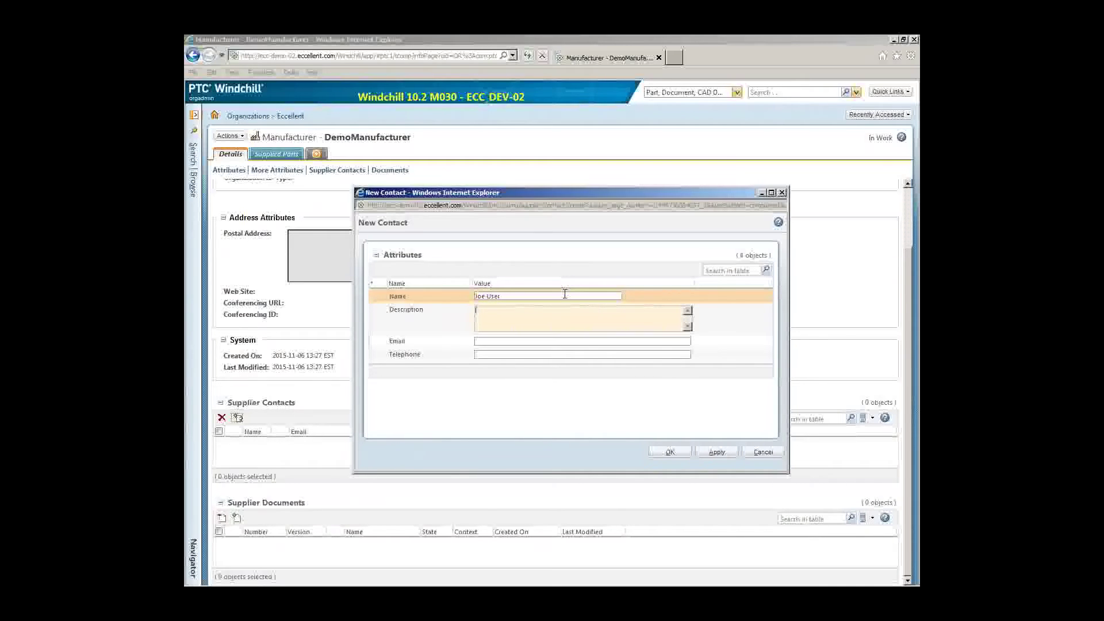
text(Procurement Officer)
click(545, 341)
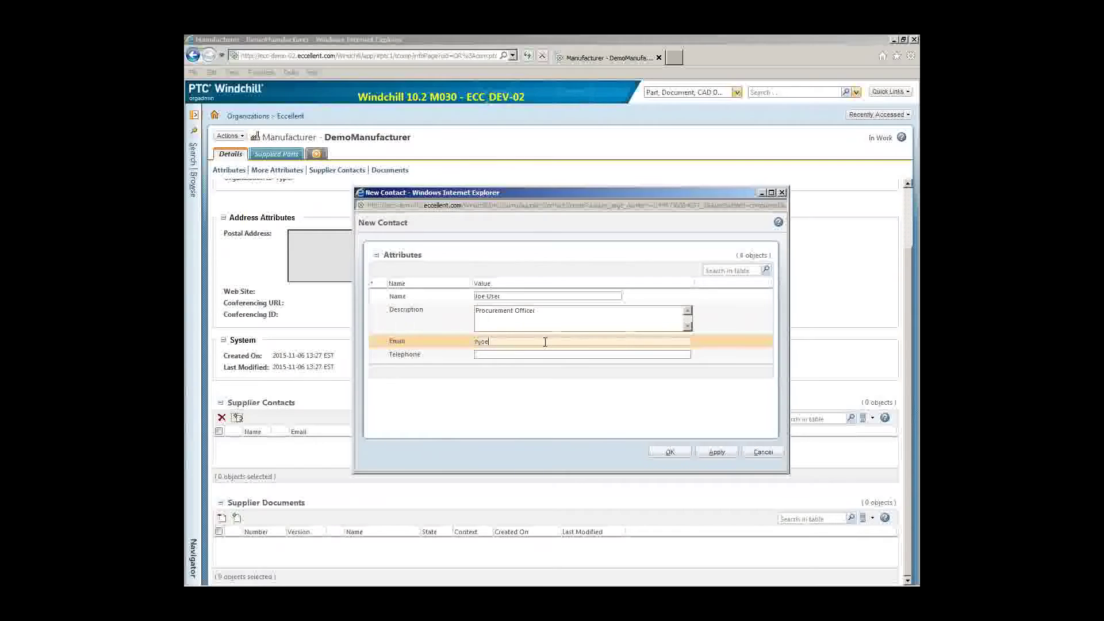
click(671, 452)
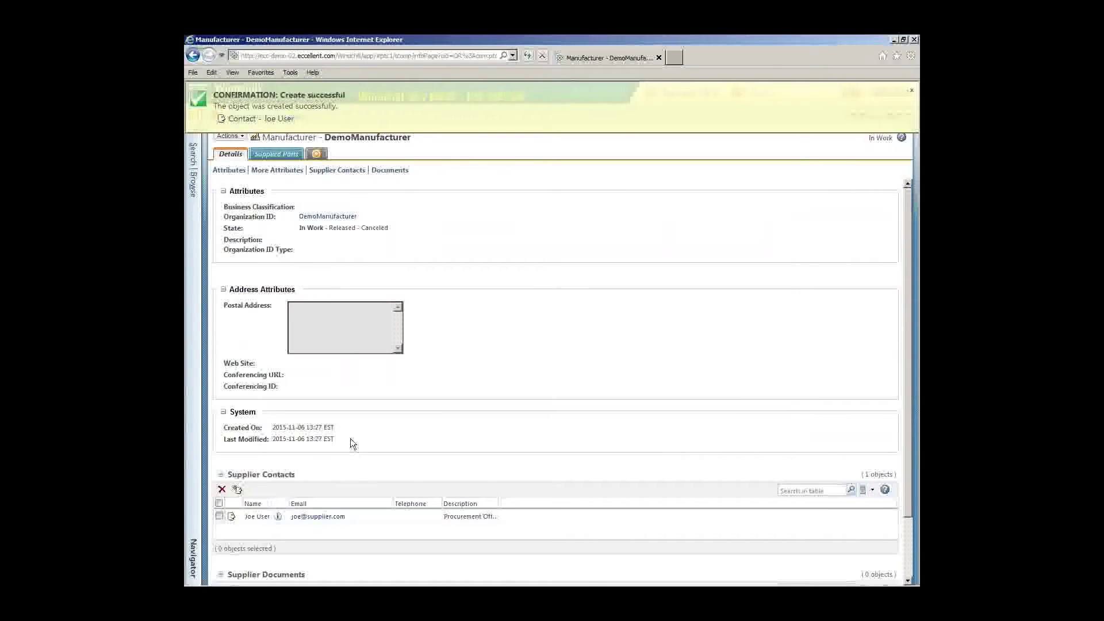
scroll(353, 436, down, 3)
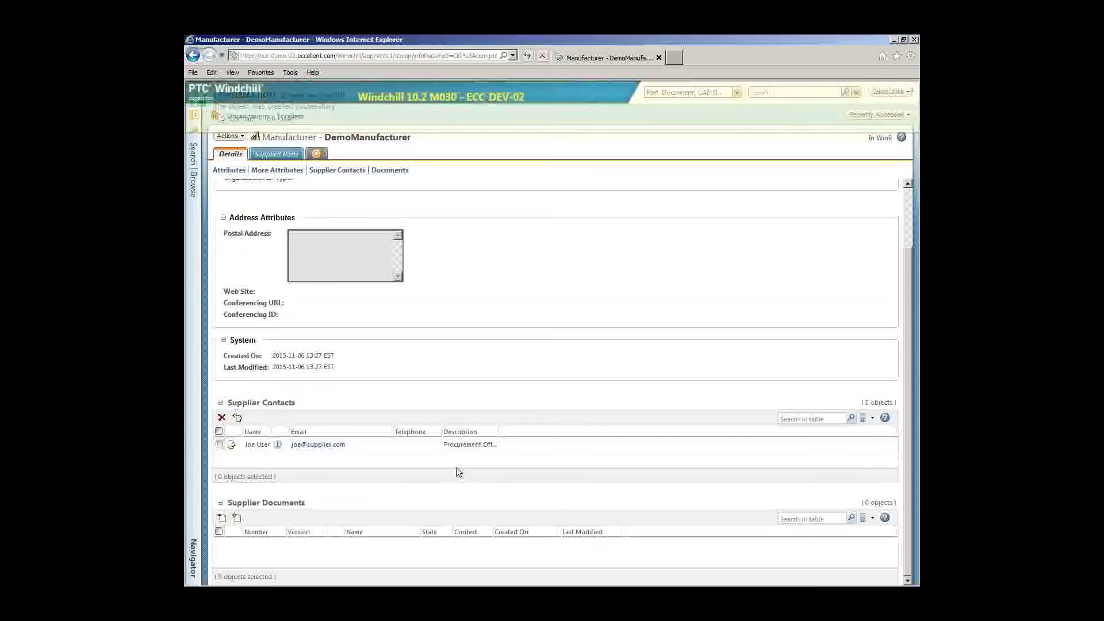
Link document DEMOSUPPLIERDOC, found with a Dem* number search, to DemoManufacturer's supplier documents
click(239, 519)
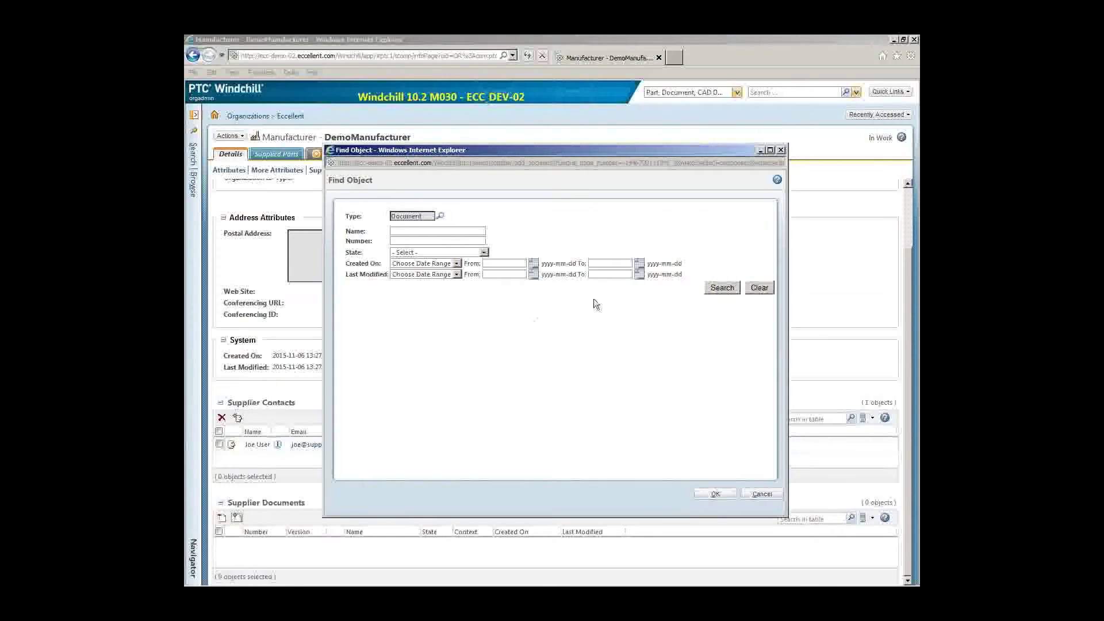
click(430, 241)
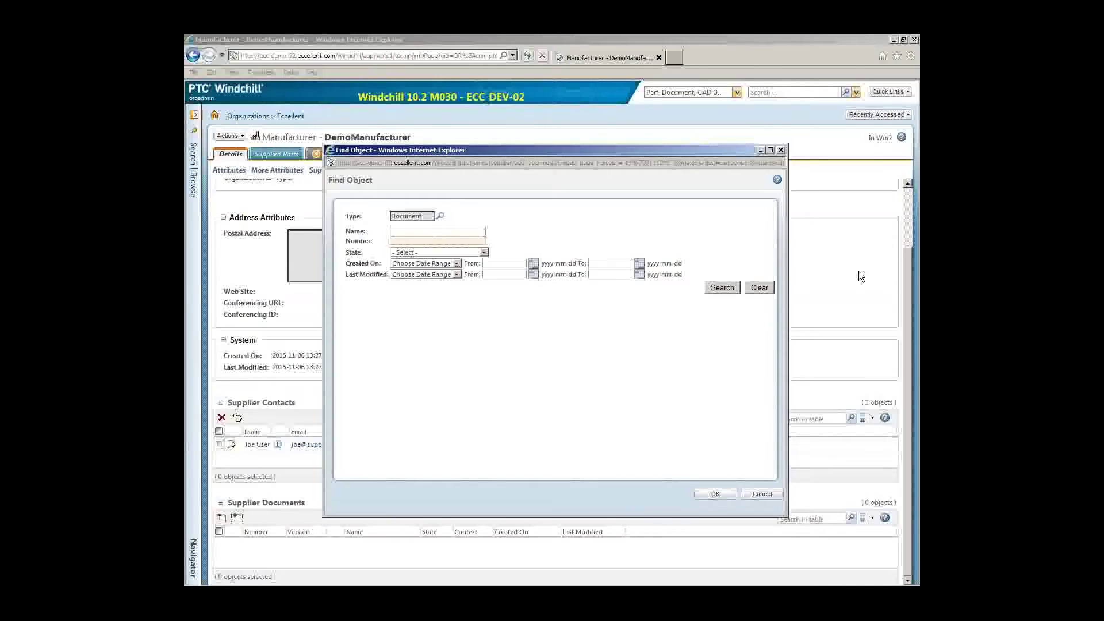
text(Dem*)
click(710, 286)
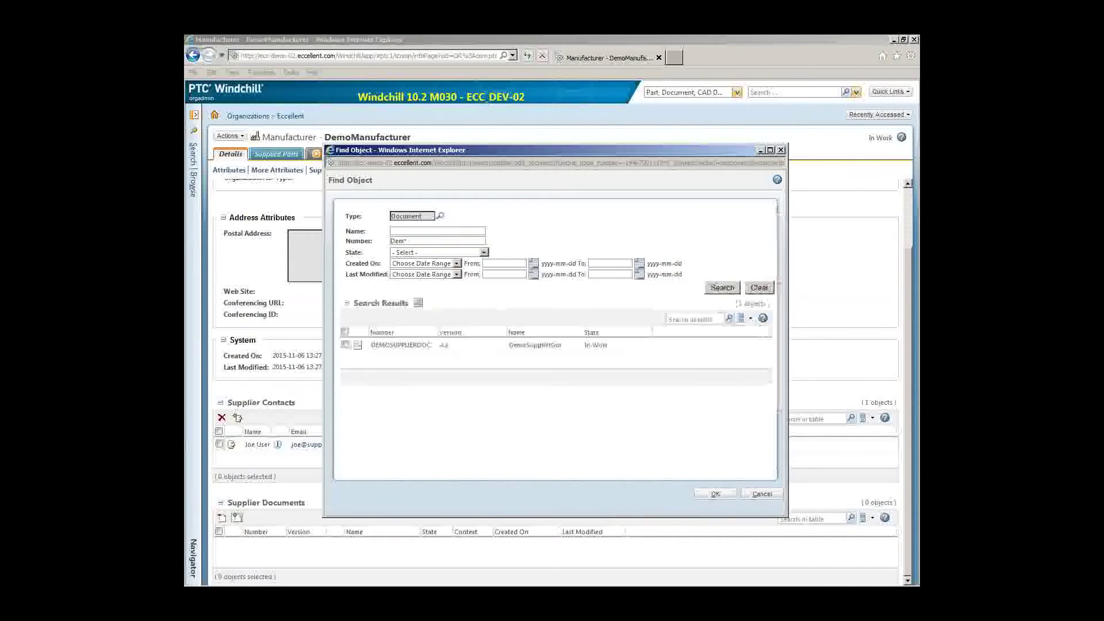
click(346, 345)
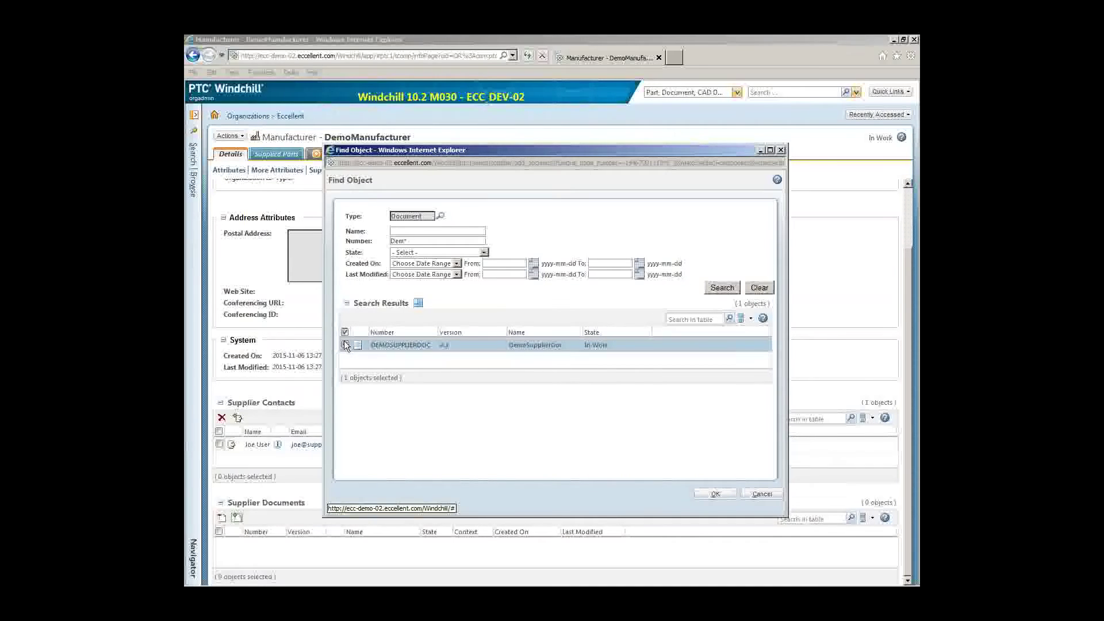
click(715, 496)
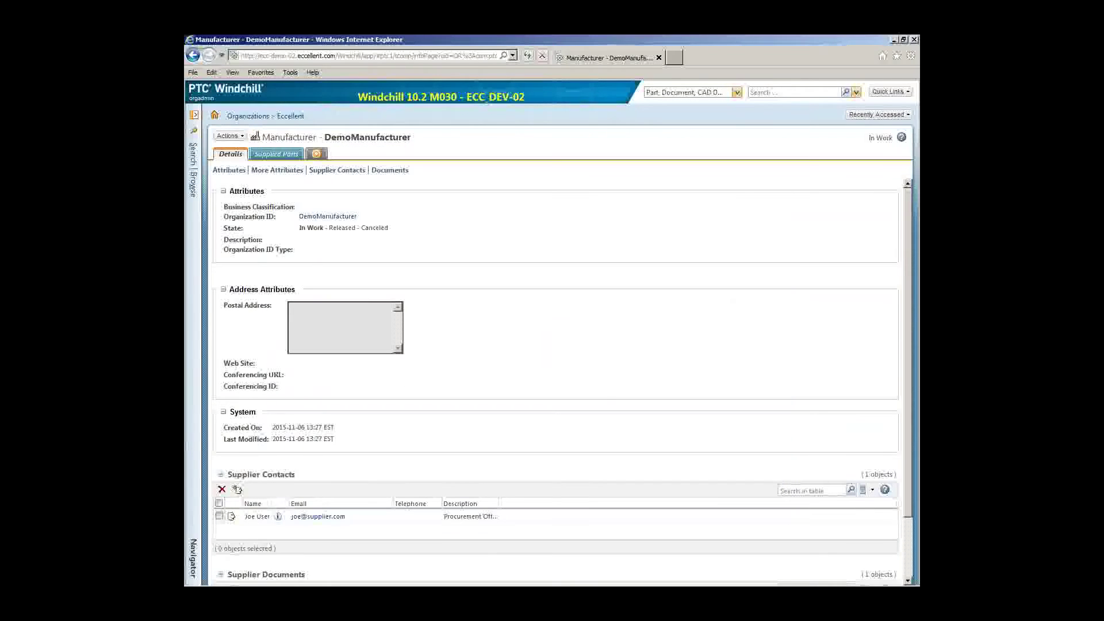
scroll(595, 349, down, 3)
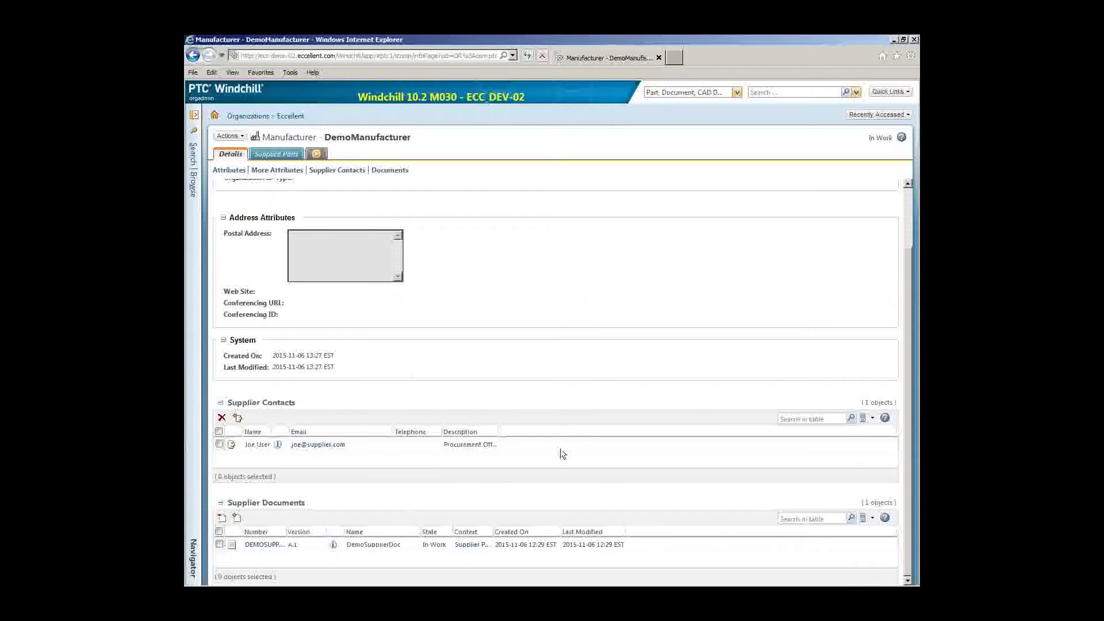
scroll(682, 397, up, 3)
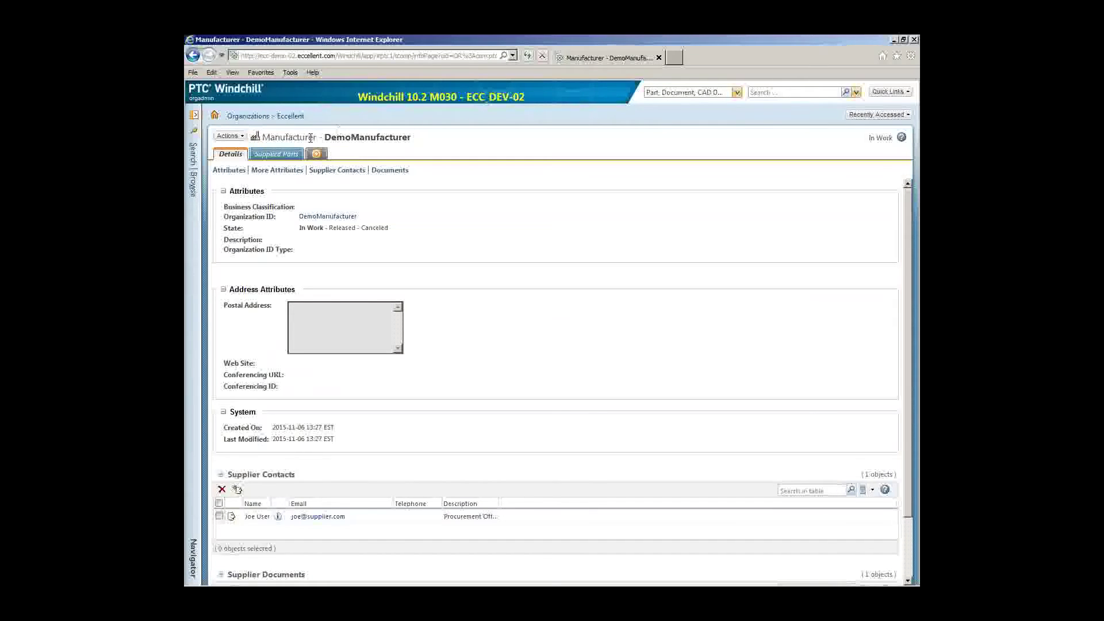
Open the page in a duplicate window and sign in there as a different user
click(193, 72)
click(212, 114)
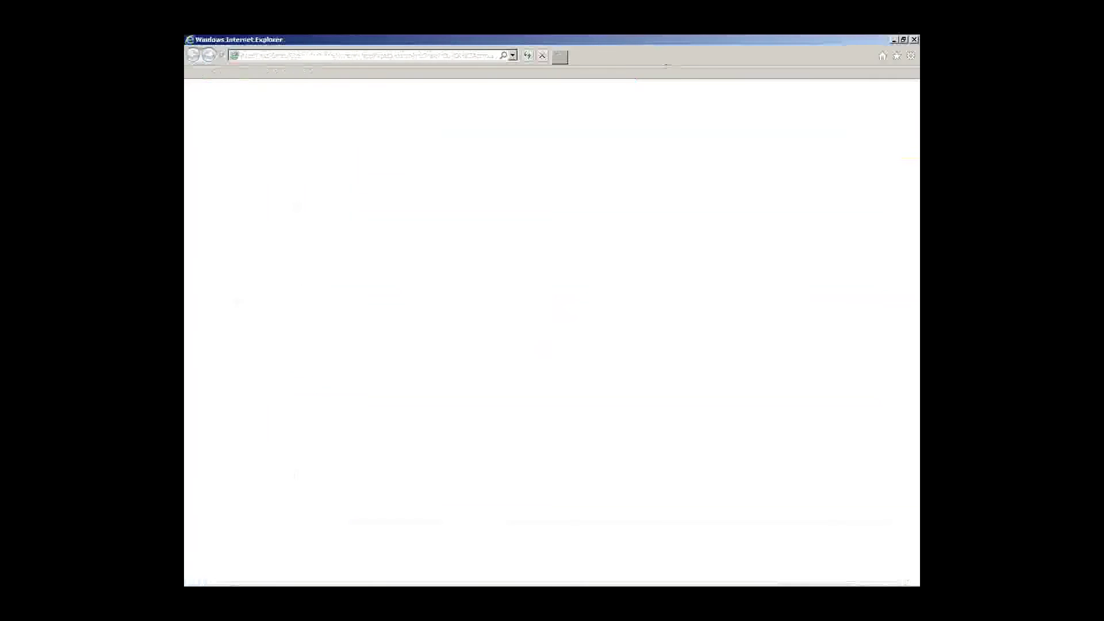
key(Tab)
text(********)
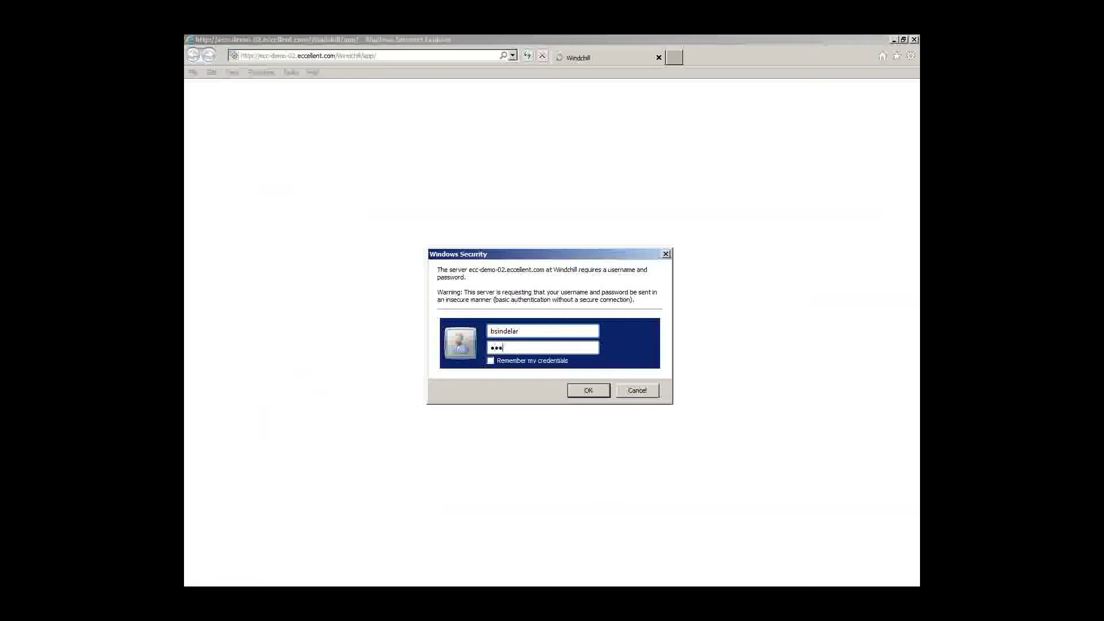
key(Return)
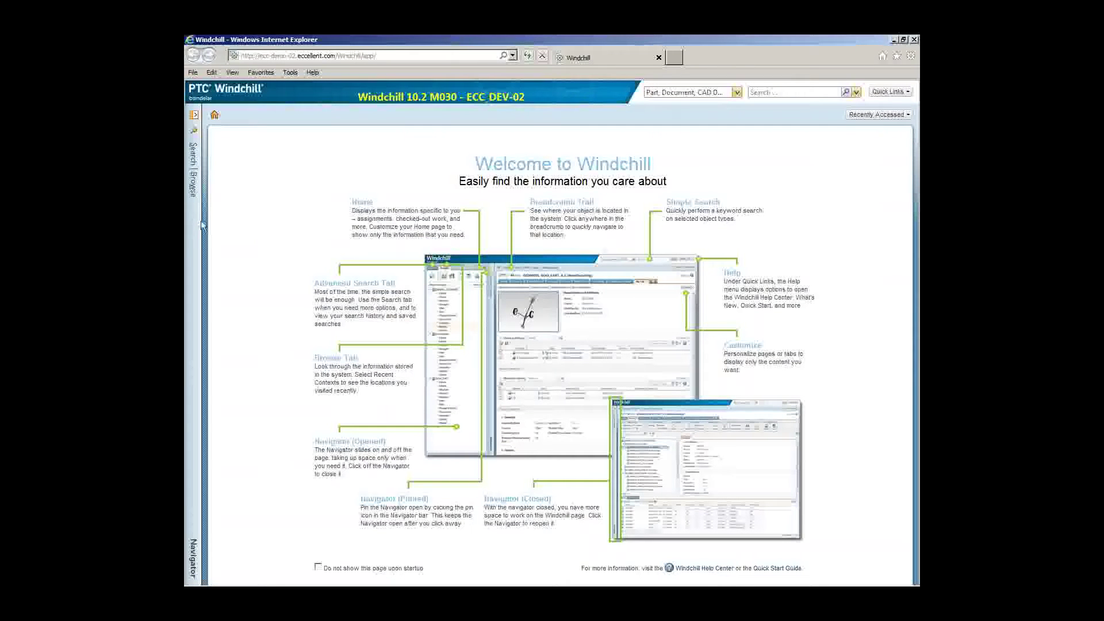
Browse the recently visited Supplier Parts library to its Folders page
click(199, 231)
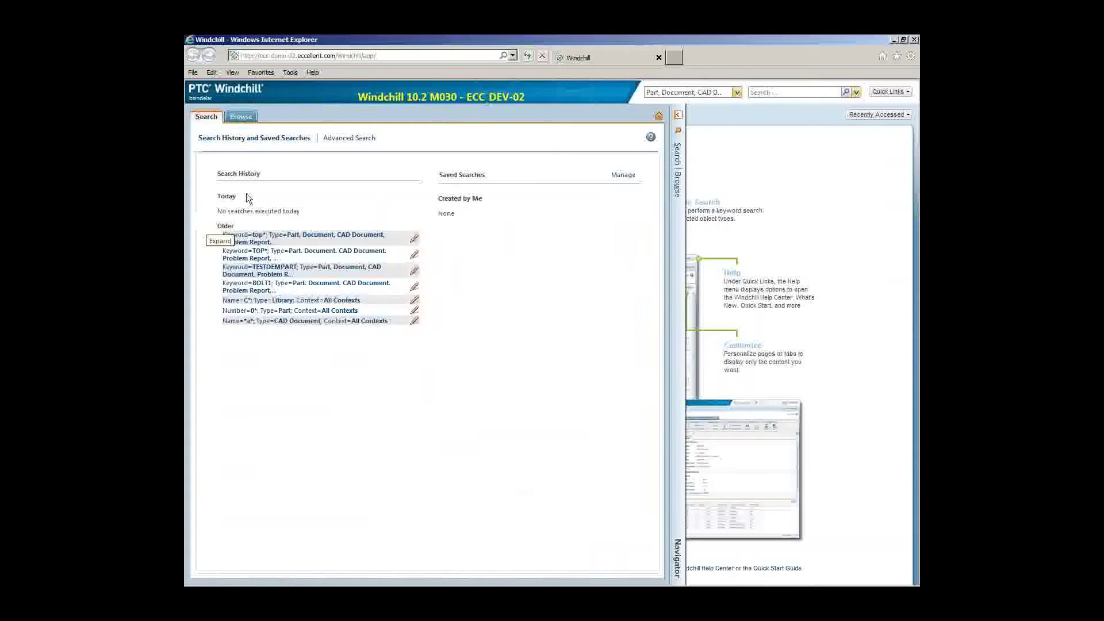
click(241, 115)
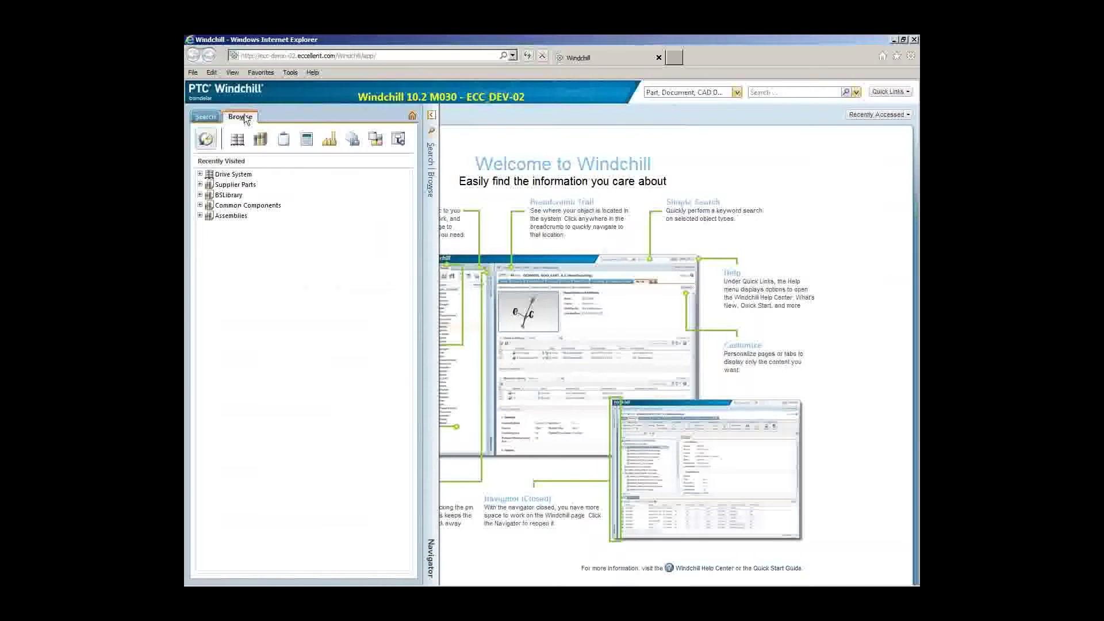
click(200, 186)
click(235, 206)
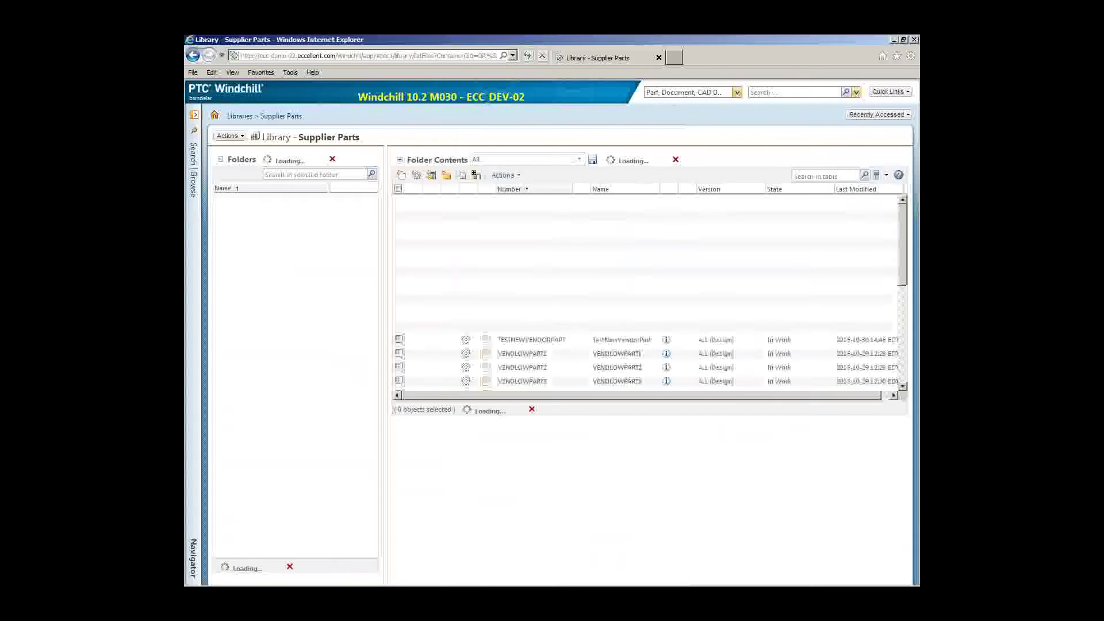
Create Manufacturer Part DEMOMANUFPART1, named DemoManufPart1, with manufacturer DemoManufacturer
click(419, 180)
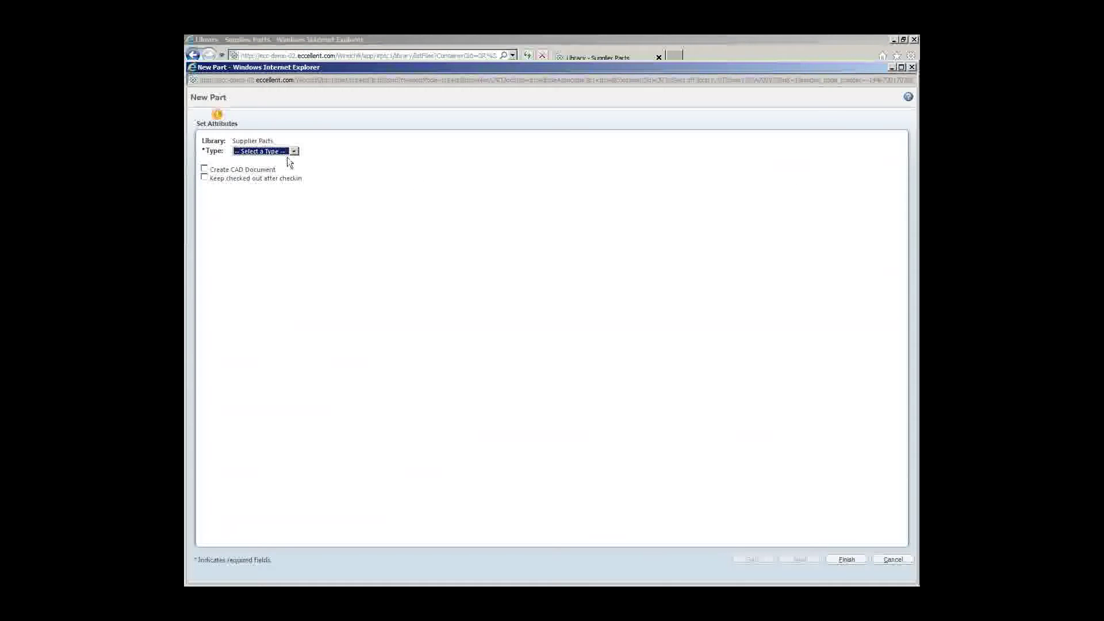
click(290, 152)
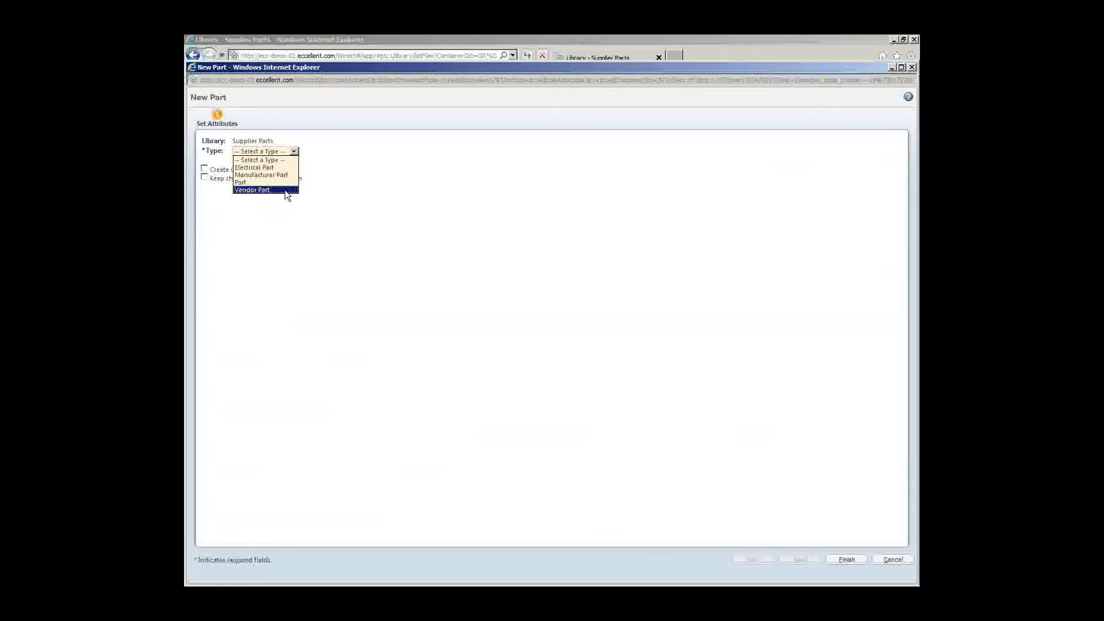
click(289, 175)
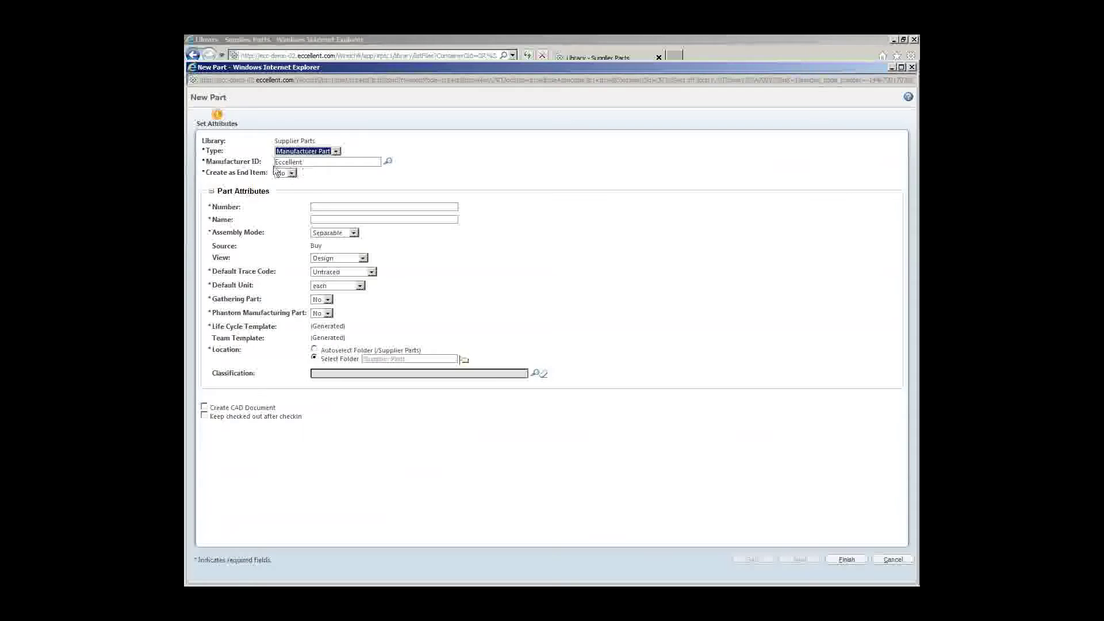
key(Tab)
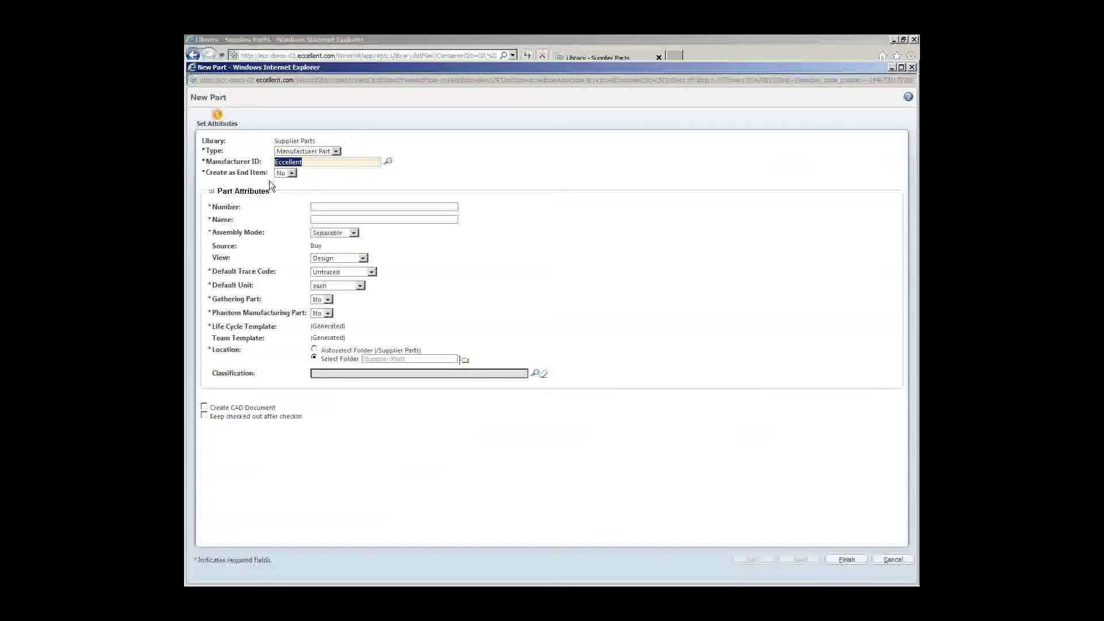
text(Dem)
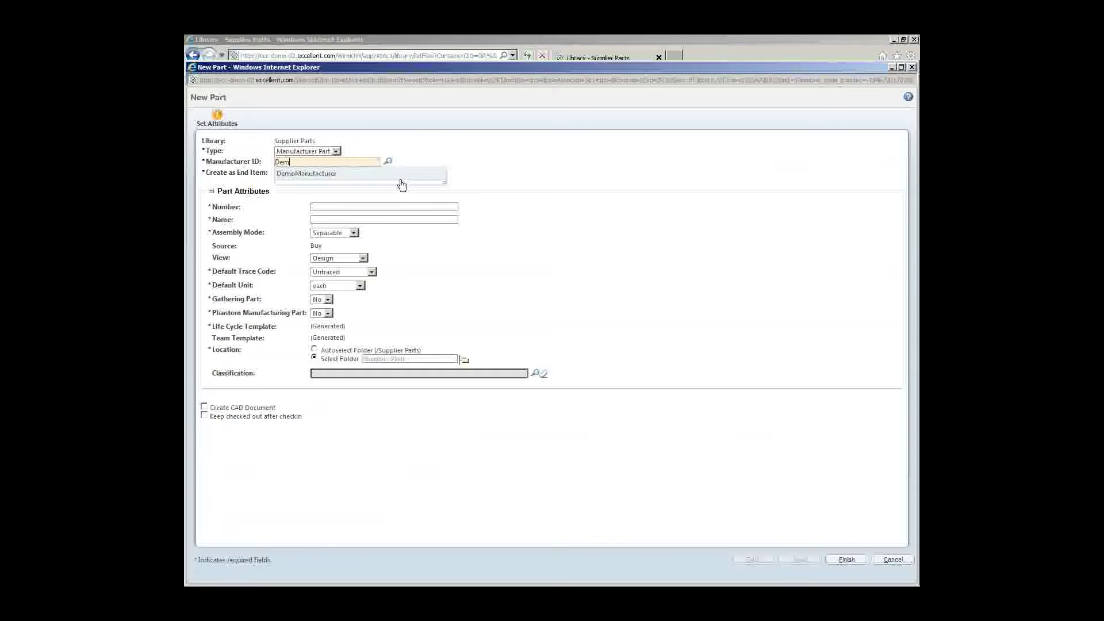
click(321, 178)
click(364, 206)
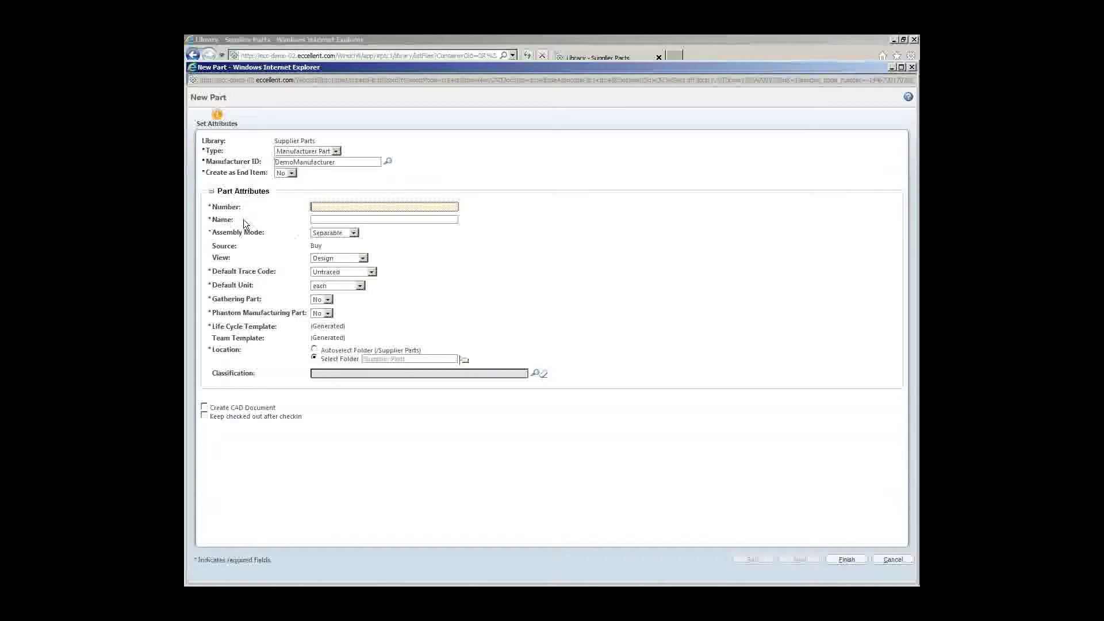
text(DEMOMANUFPART1)
click(382, 217)
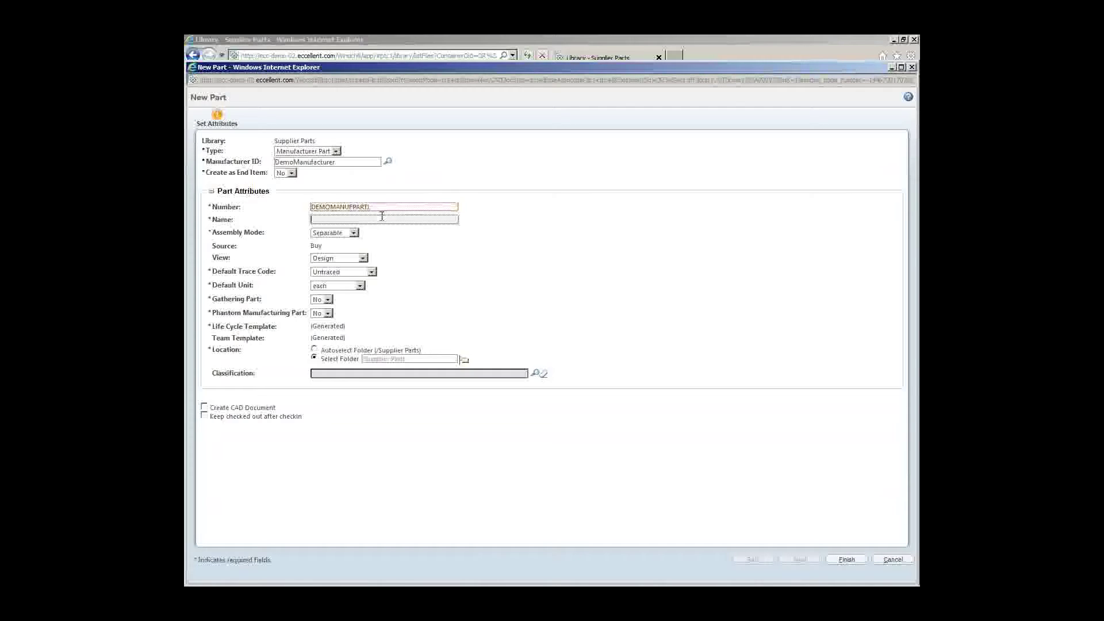
text(DemoManufPart1)
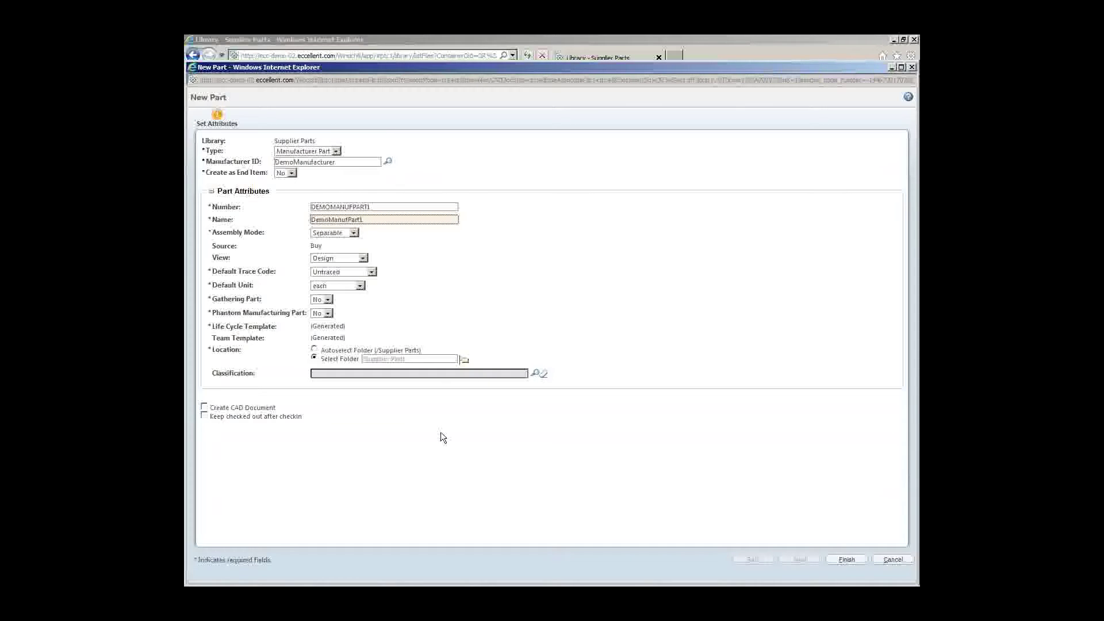
click(844, 559)
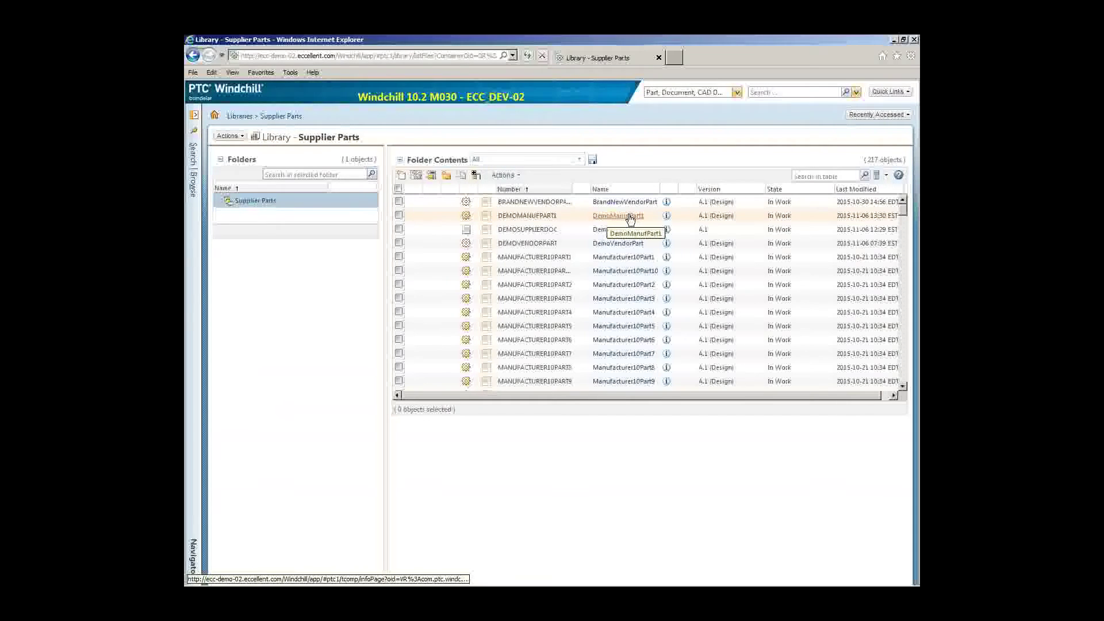
Run a keyword search for Dem and open the DEMOOEMPART result's details page
click(668, 219)
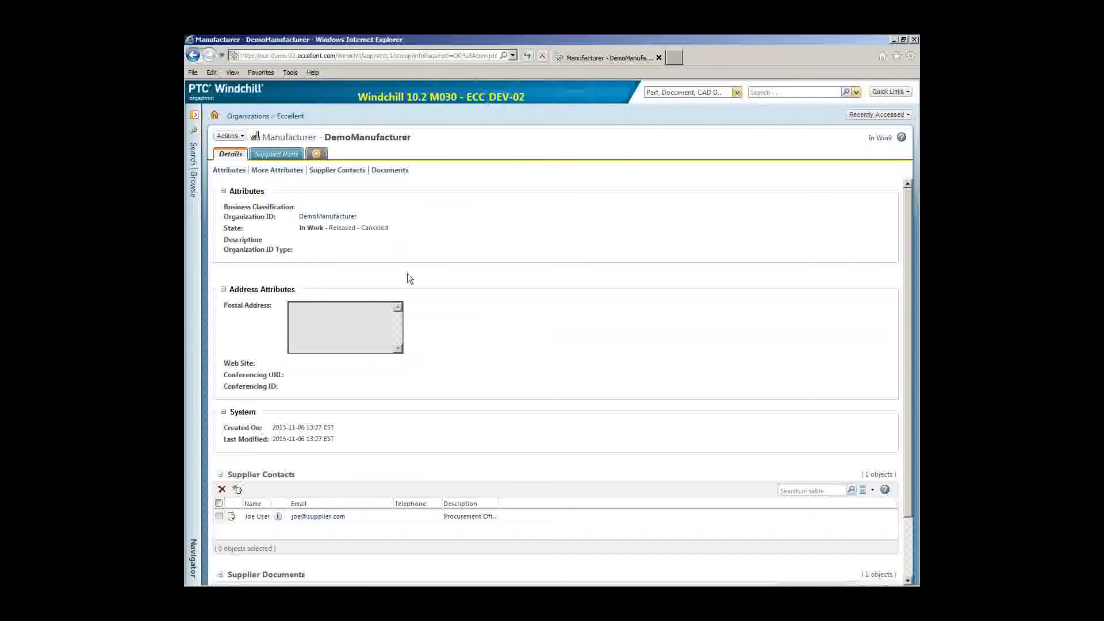
click(778, 95)
text(Dem*)
key(Return)
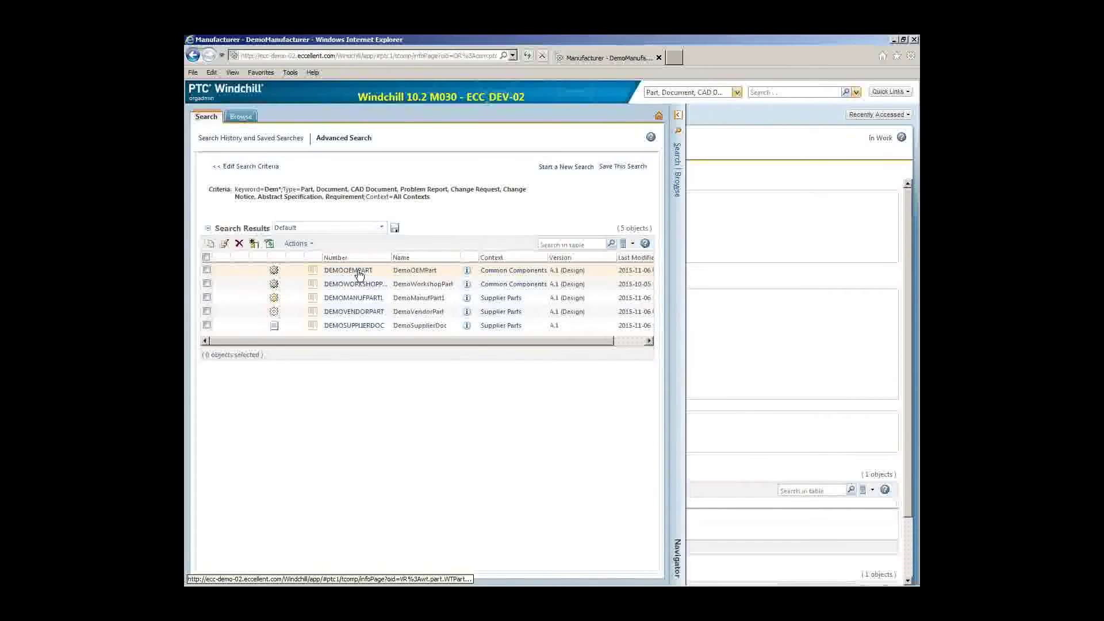
click(467, 271)
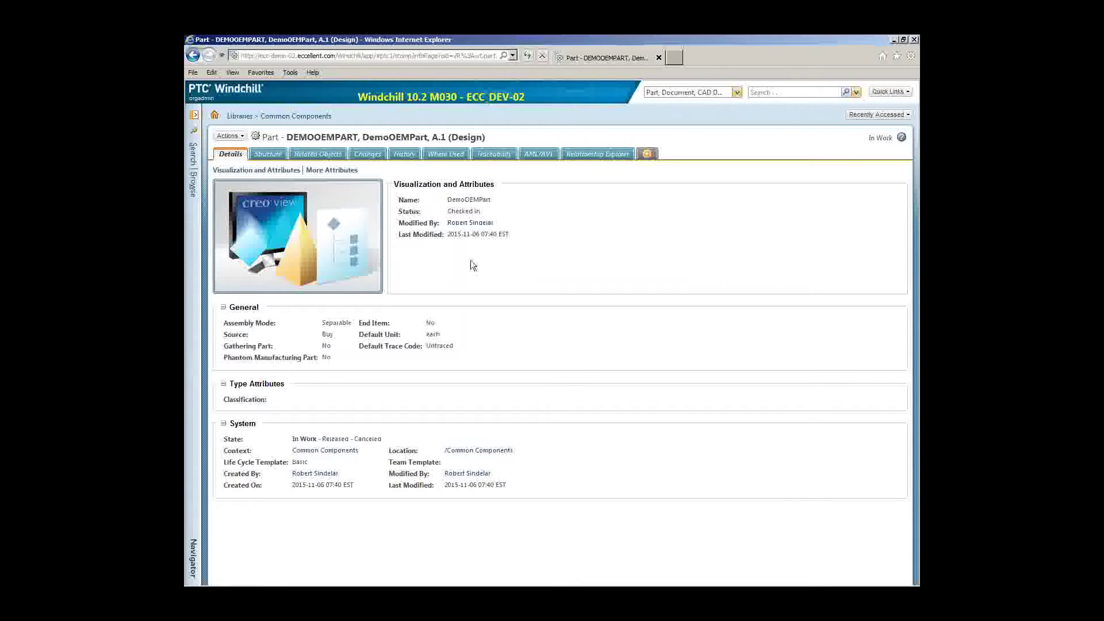
On DemoOEMPart's AML/AVL tab, pick DEMOMANUFPART1 from a Dem number search as the manufacturer part
click(539, 154)
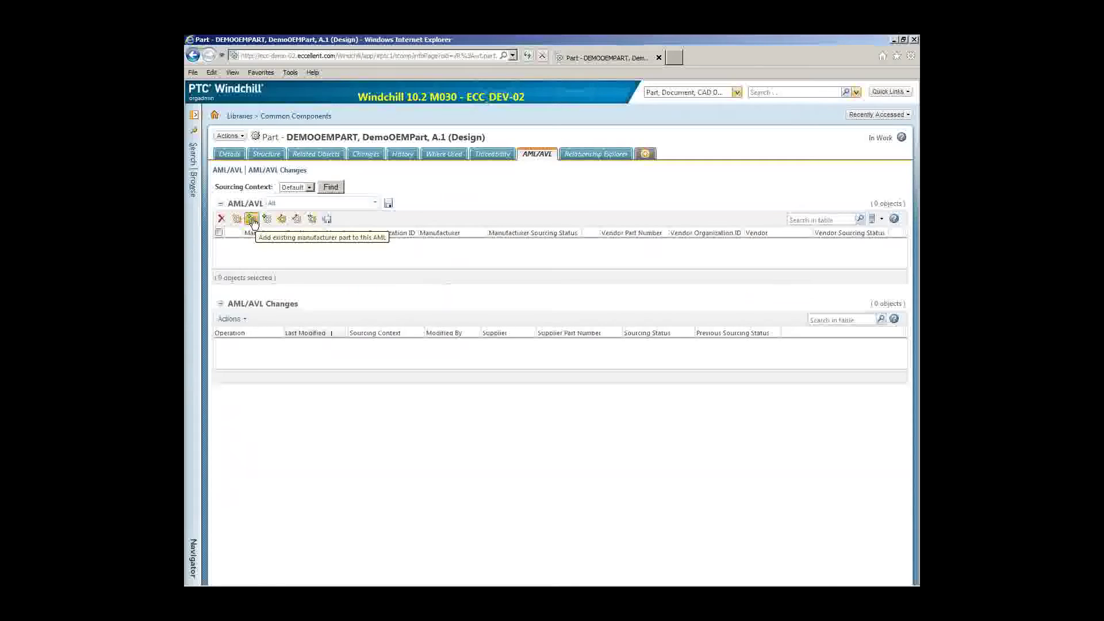
click(254, 221)
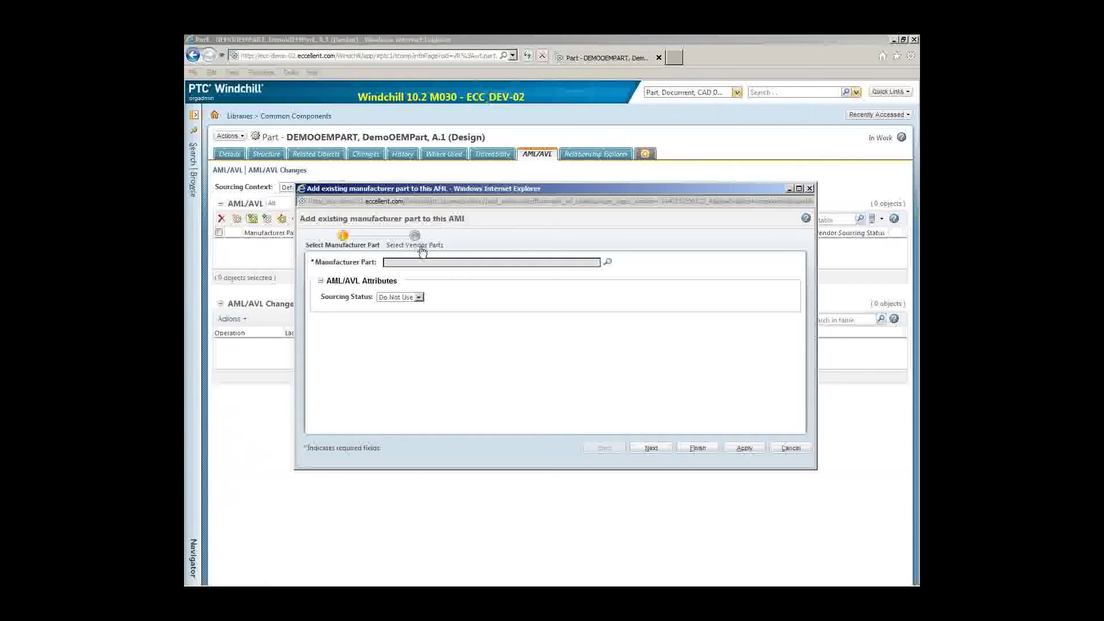
click(608, 265)
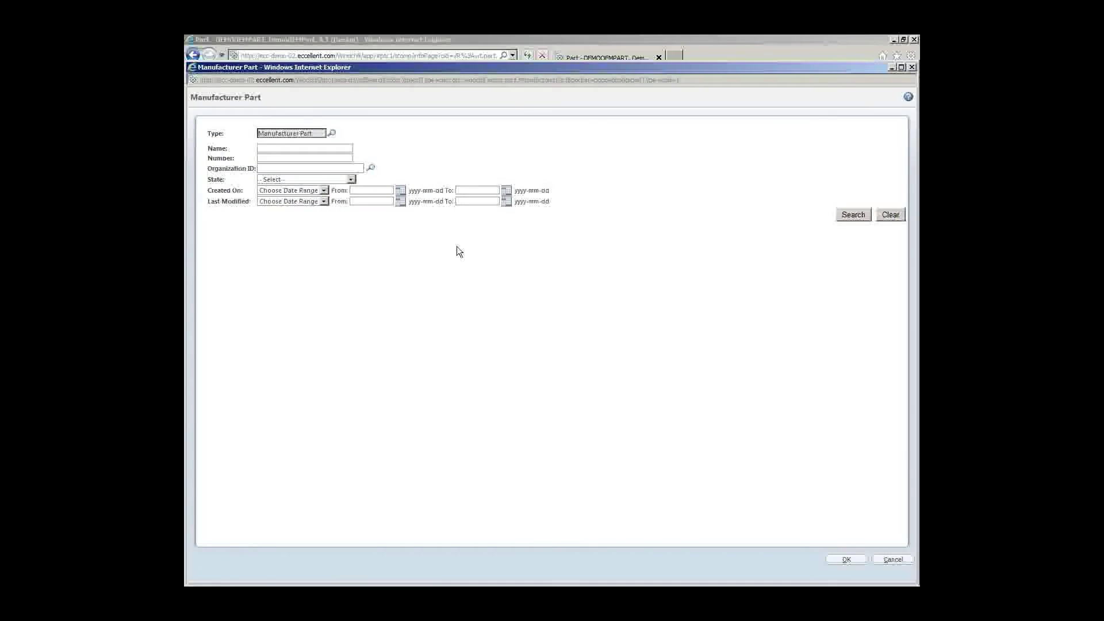
click(315, 159)
text(Dem*)
click(854, 215)
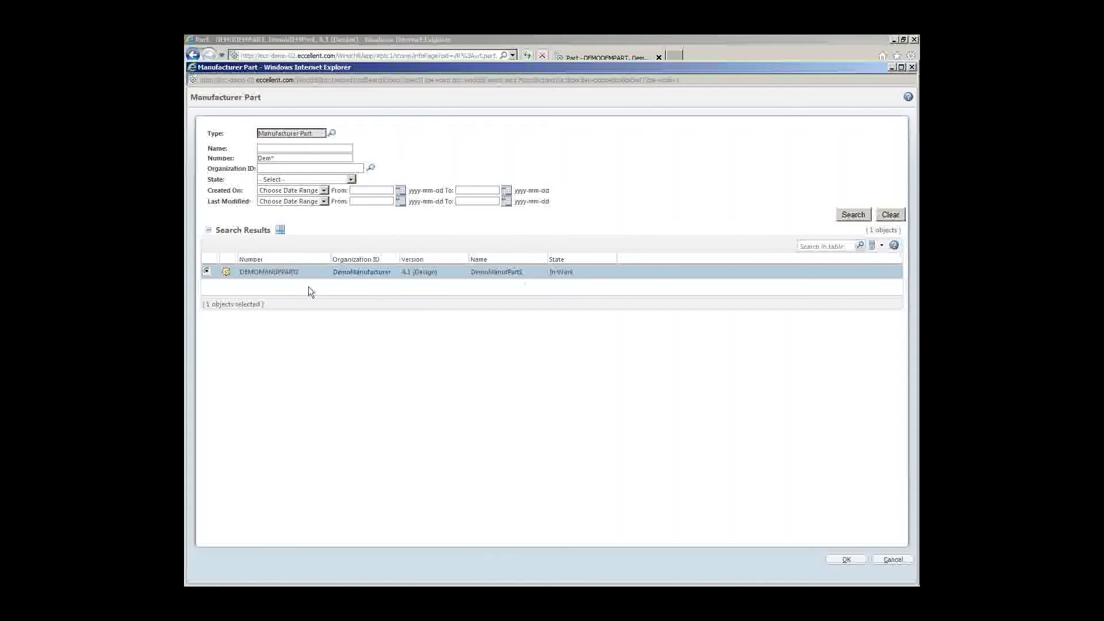
click(844, 560)
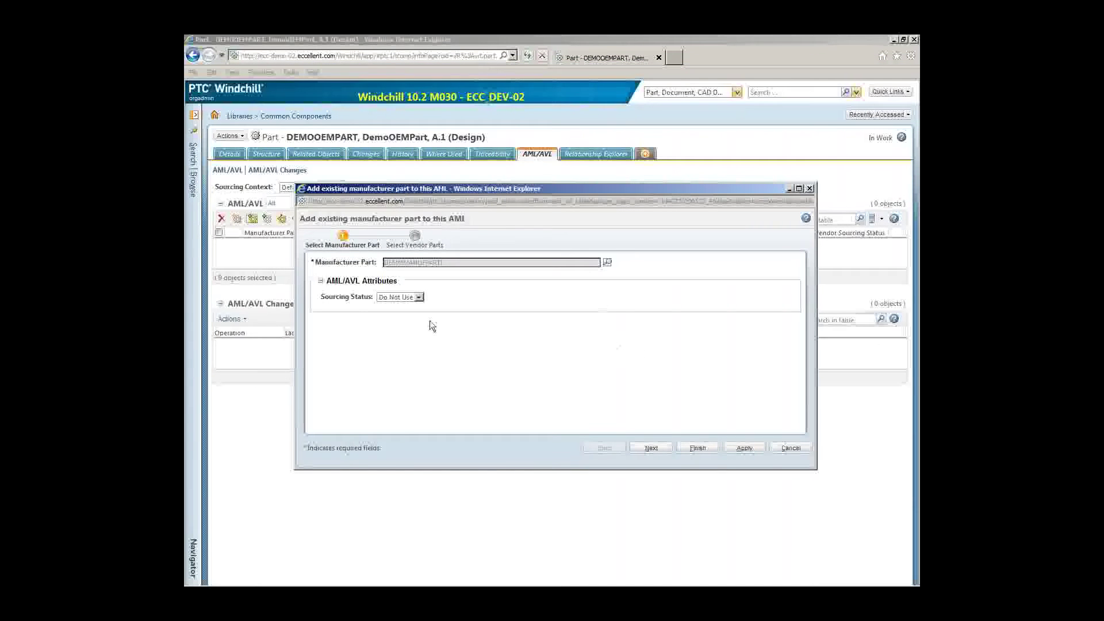
Set the manufacturer part's sourcing status and add vendor part DEMOVENDORPART from a Dem* search
click(412, 298)
click(650, 448)
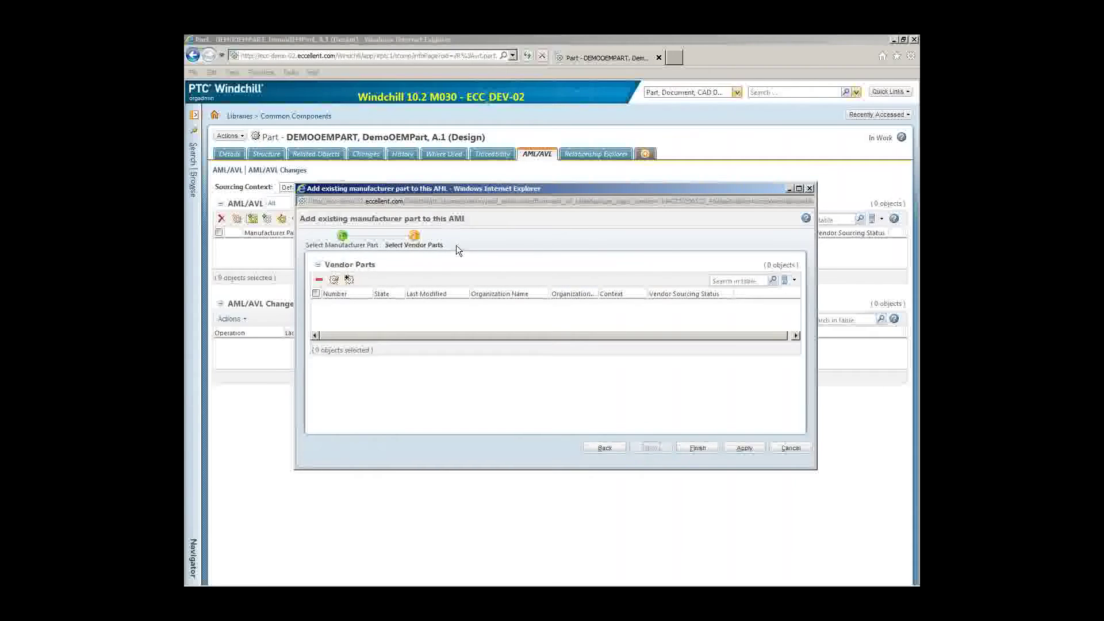
click(349, 281)
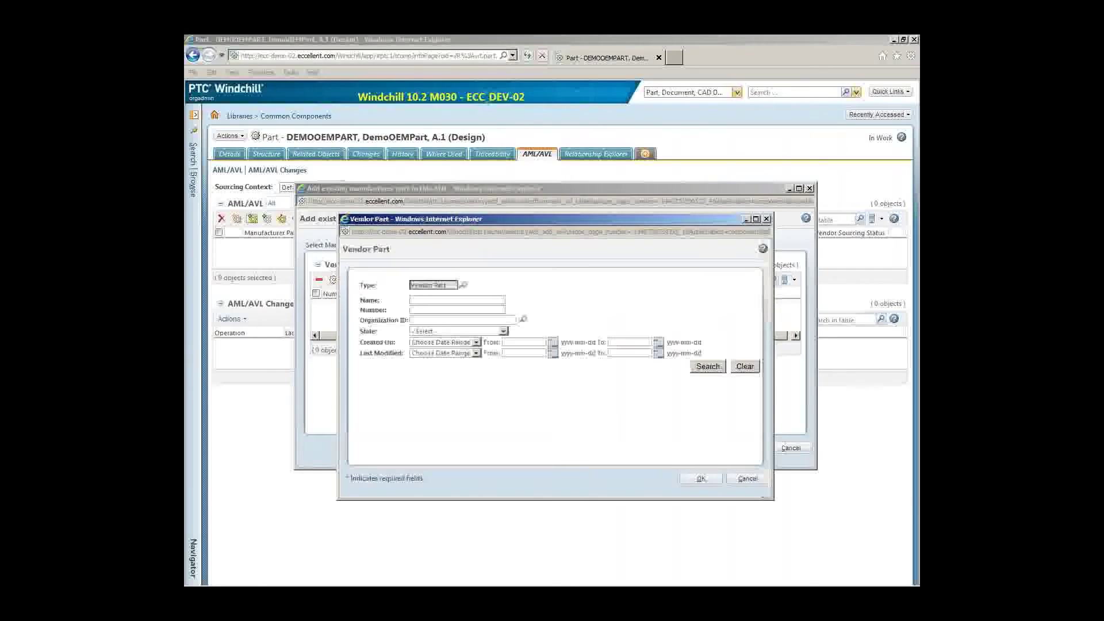
click(436, 311)
text(Dem*)
click(697, 367)
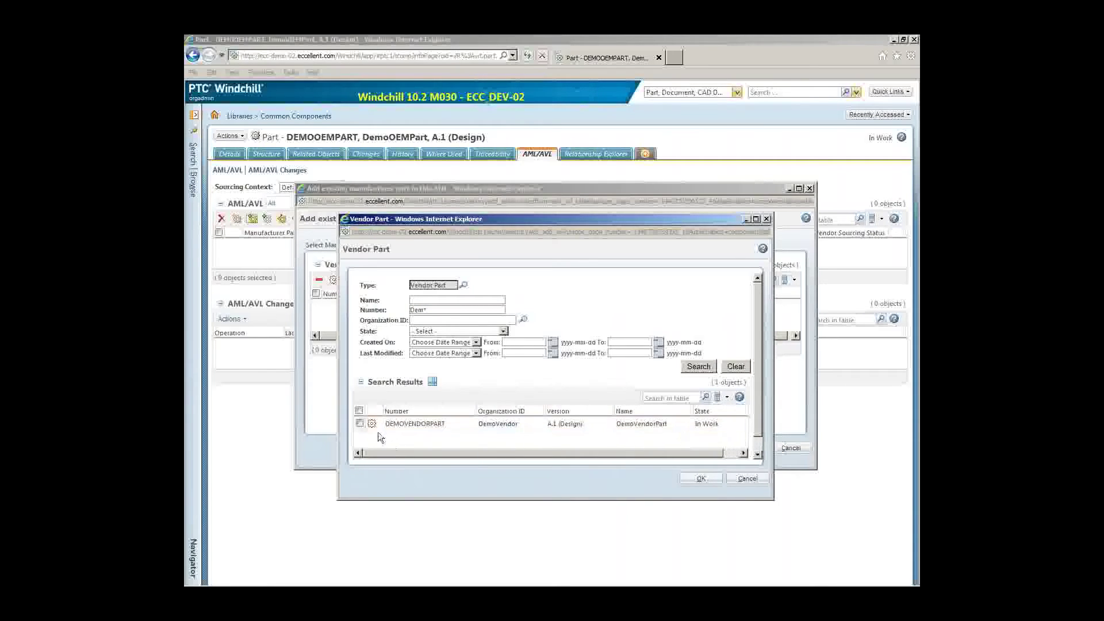
click(359, 423)
click(702, 480)
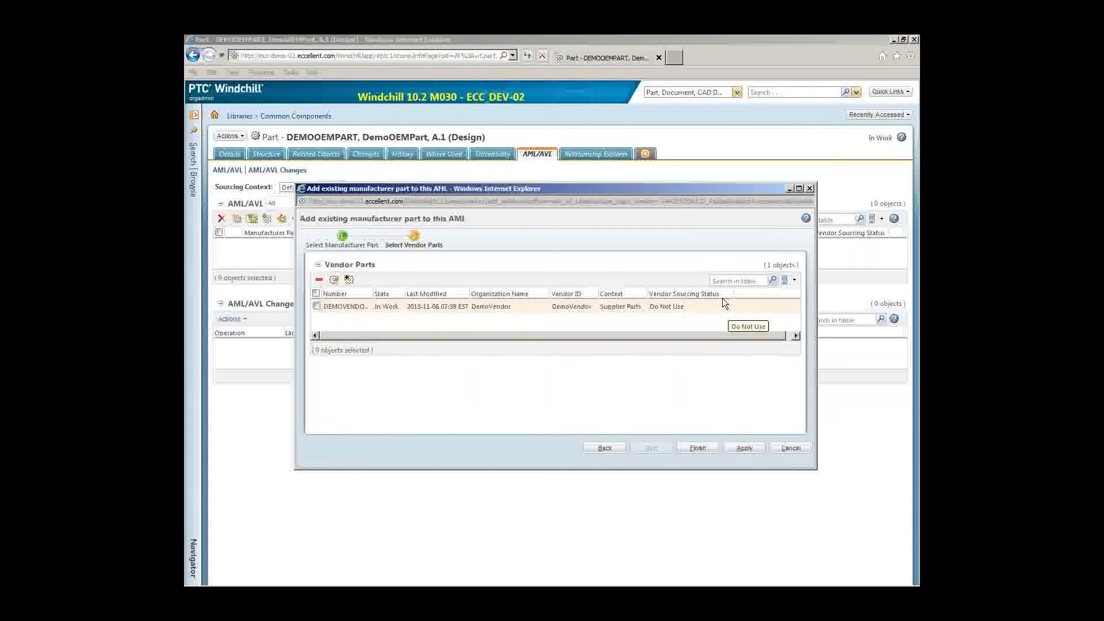
Change DEMOVENDORPART's sourcing status to Approved and finish the AML/AVL entry
click(334, 280)
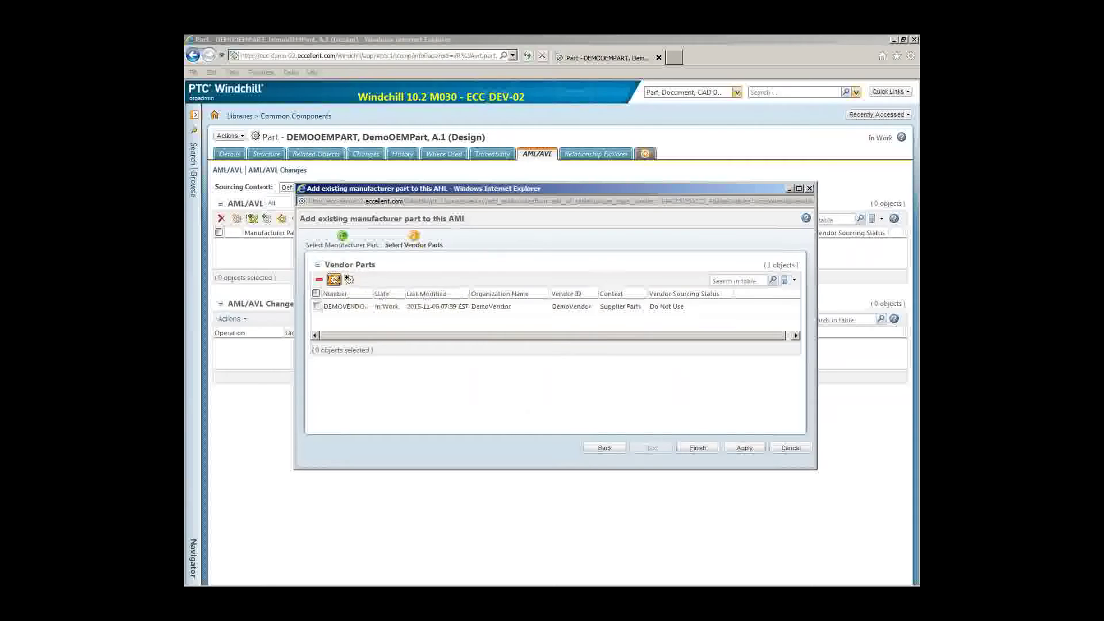
click(574, 350)
click(316, 306)
click(334, 280)
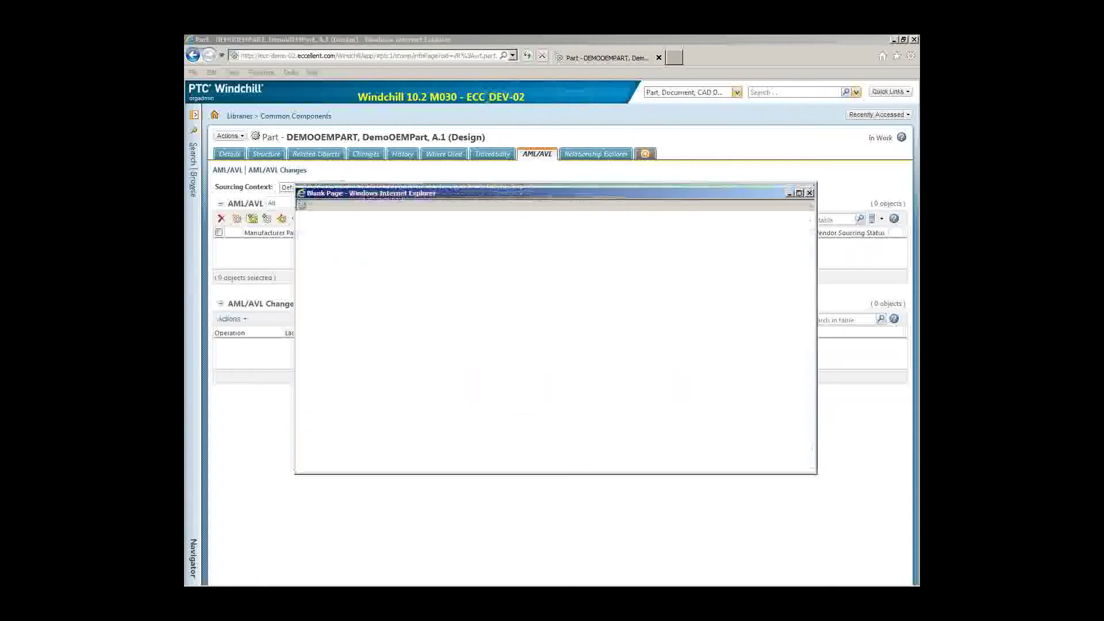
click(409, 254)
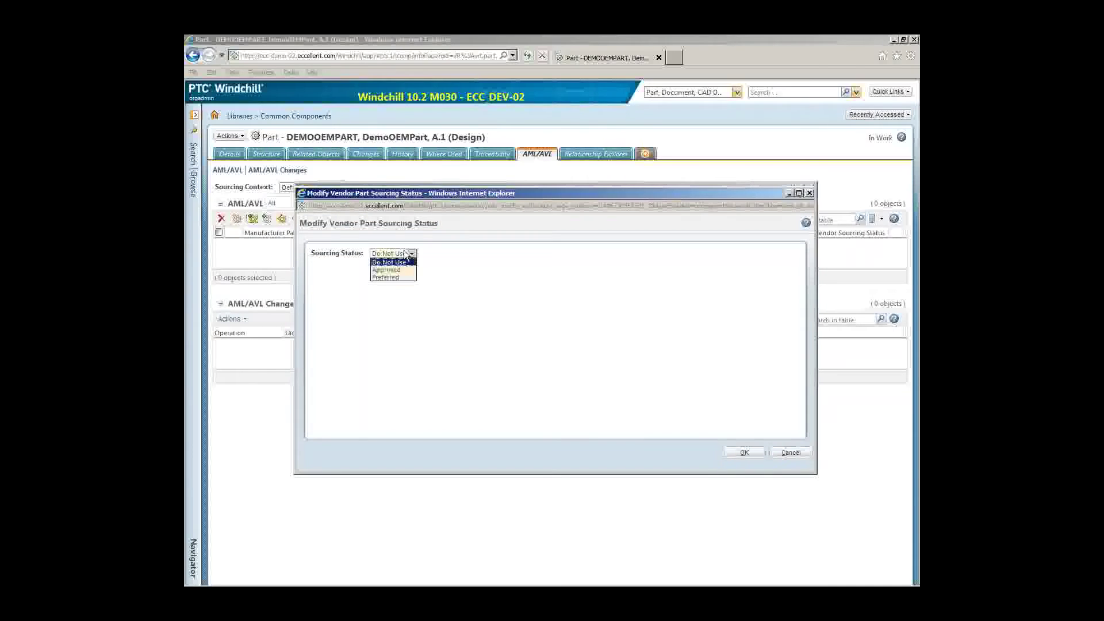
click(758, 456)
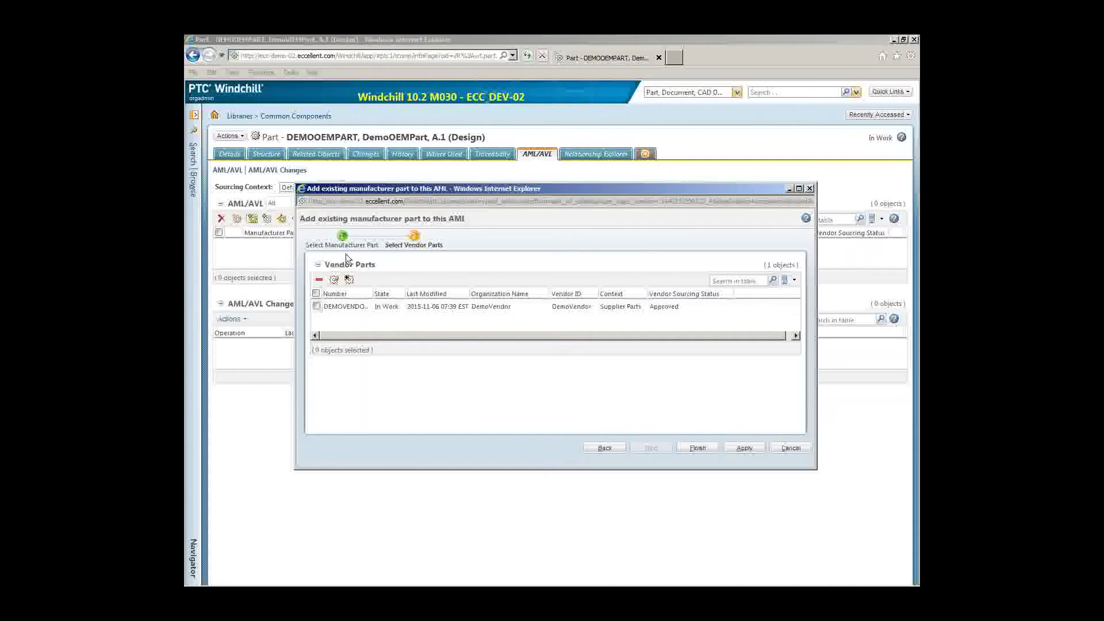
click(701, 450)
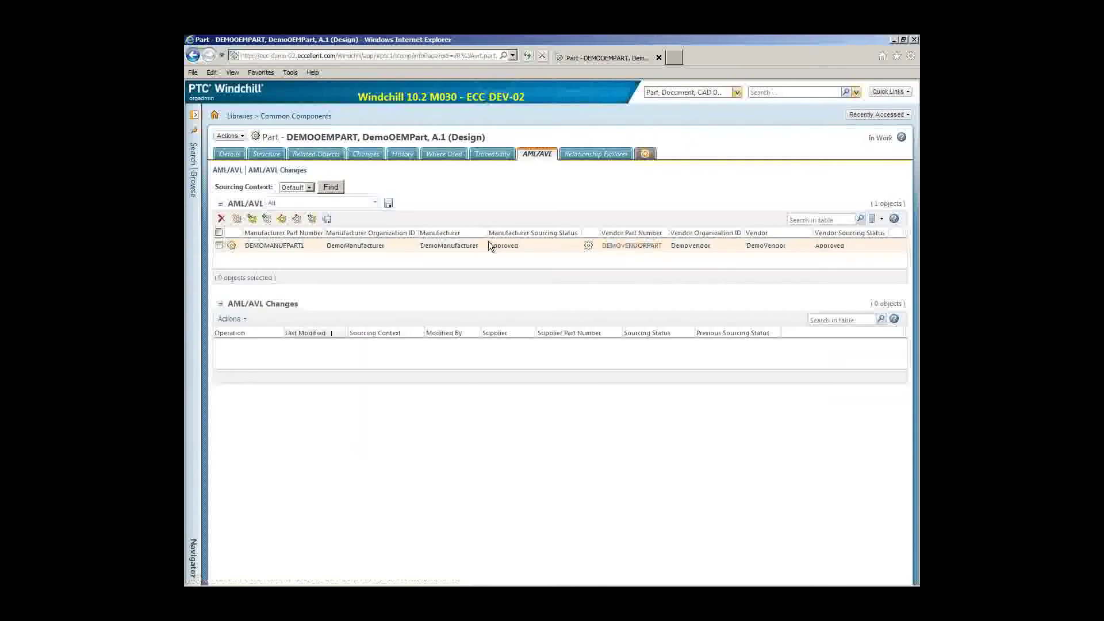
Check both AML/AVL rows show Approved, then open DEMOMANUFPART1's details page
drag(212, 136, 363, 138)
click(362, 138)
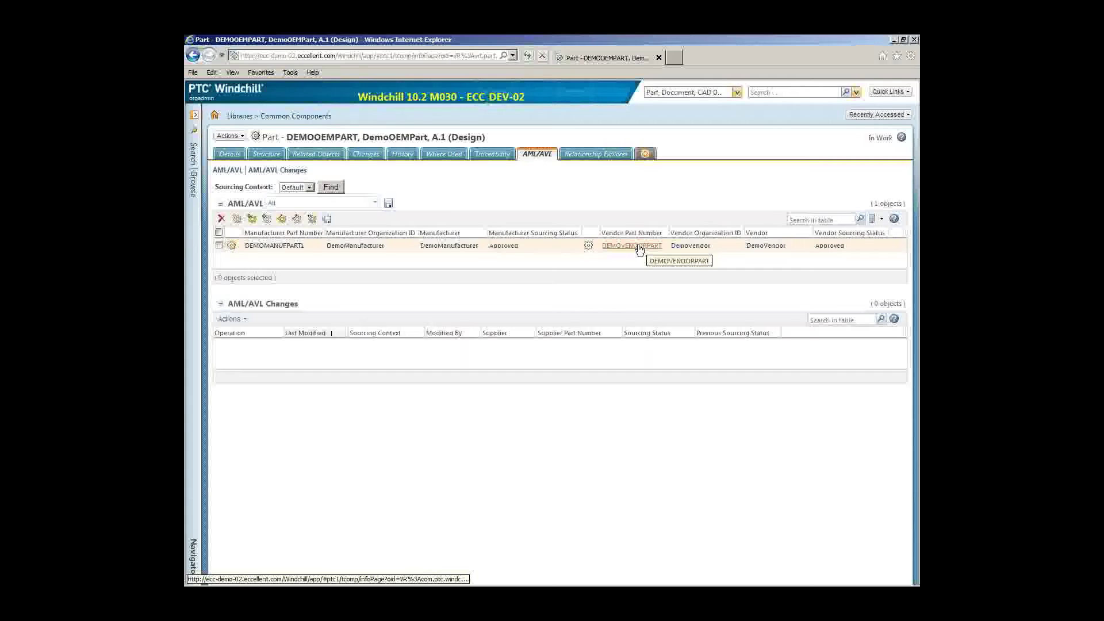
click(291, 246)
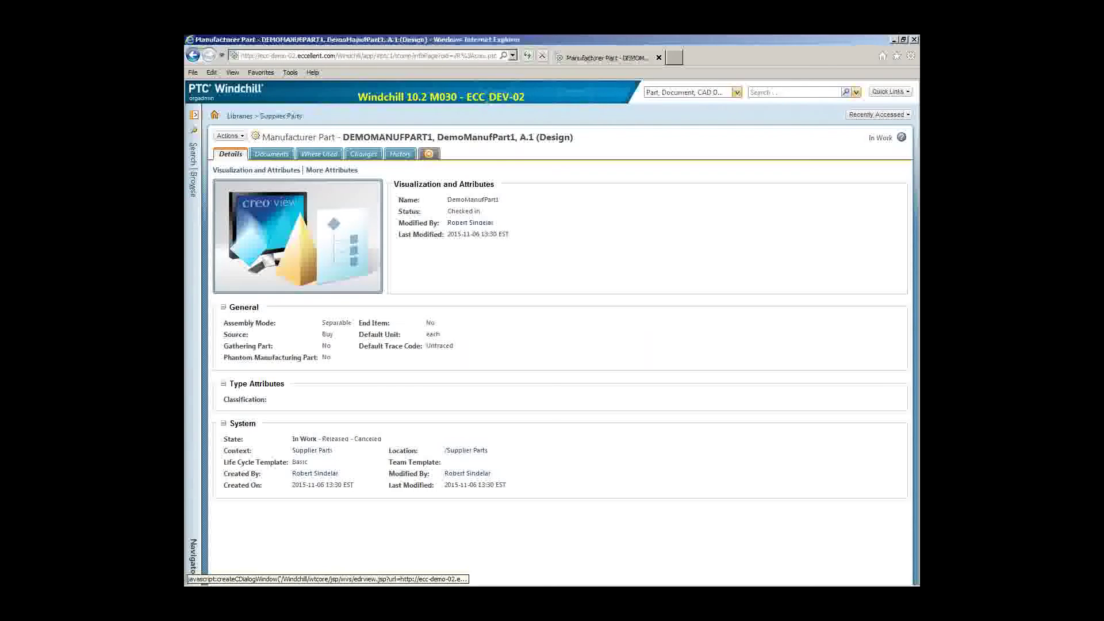
Check DemoManufPart1's Where Used to see DemoOEMPart as its only AML/AVL user, then expand Search/Browse
click(320, 154)
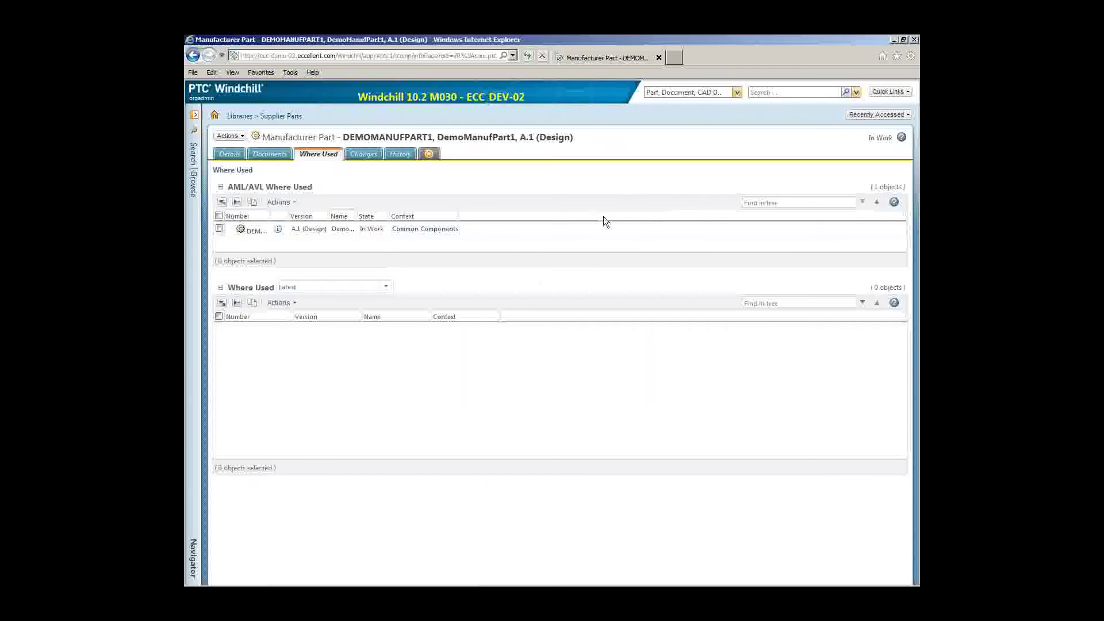
click(195, 244)
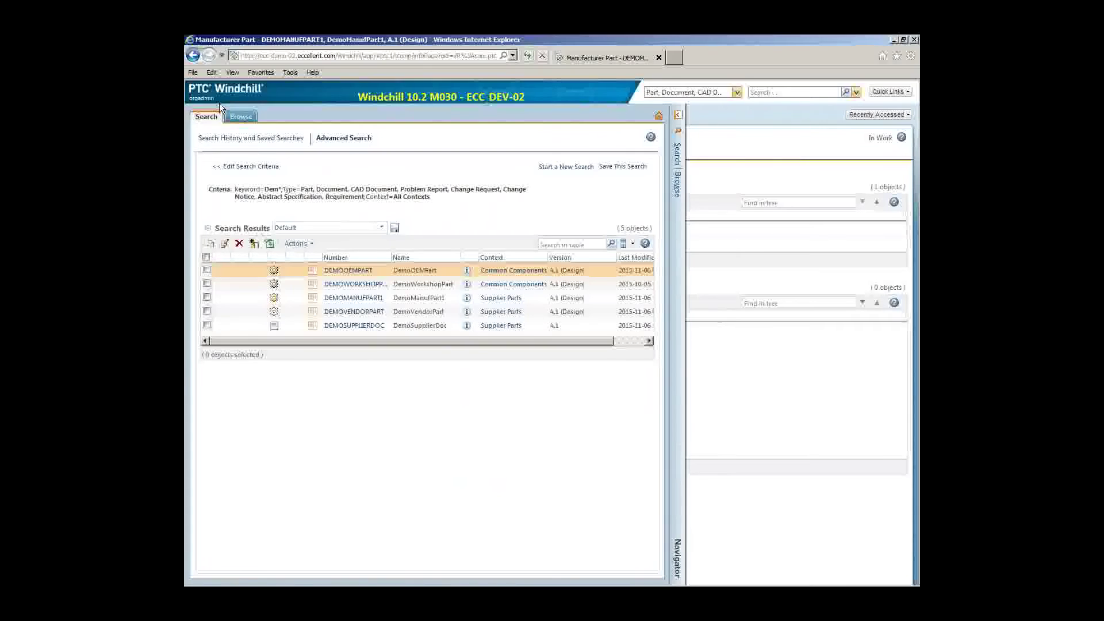
Browse to the 24-object Supplier List and open Manufacturer5's details page
click(241, 116)
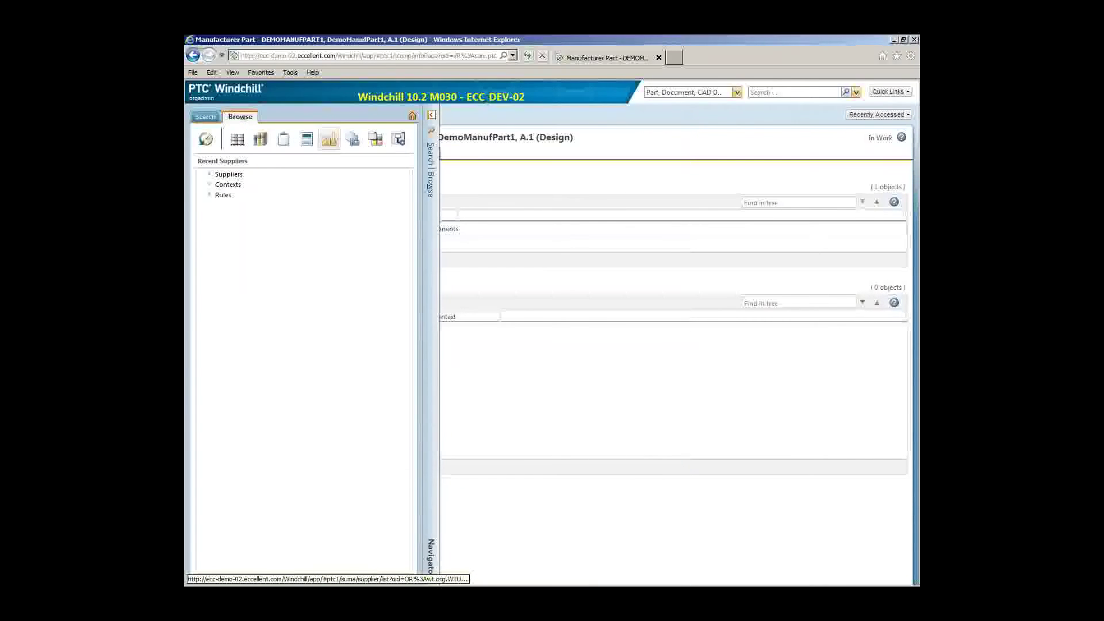
click(229, 174)
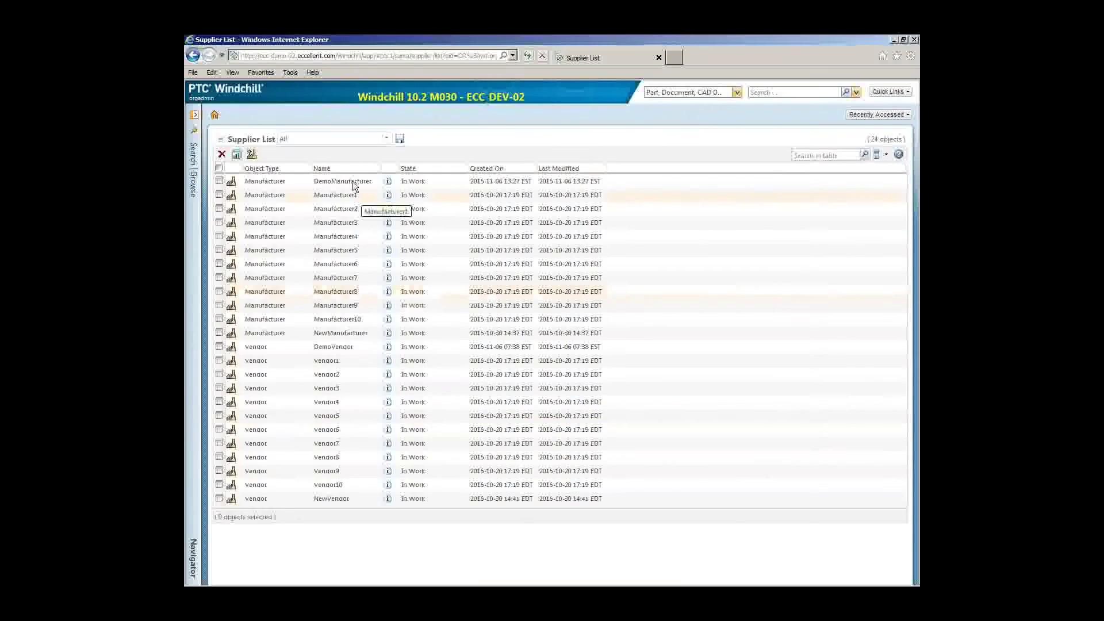
click(388, 252)
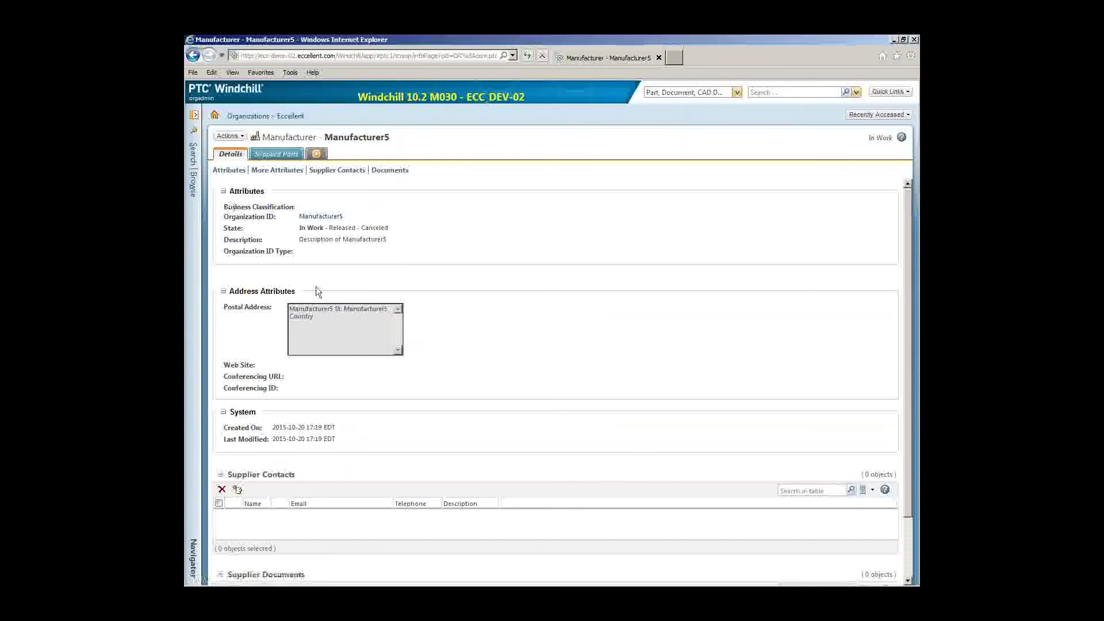
Trace Manufacturer5's supplied part MANUFACTURER5PART1 to OEMPART6 and open OEMPART6's AML/AVL
scroll(317, 319, down, 1)
scroll(328, 312, up, 1)
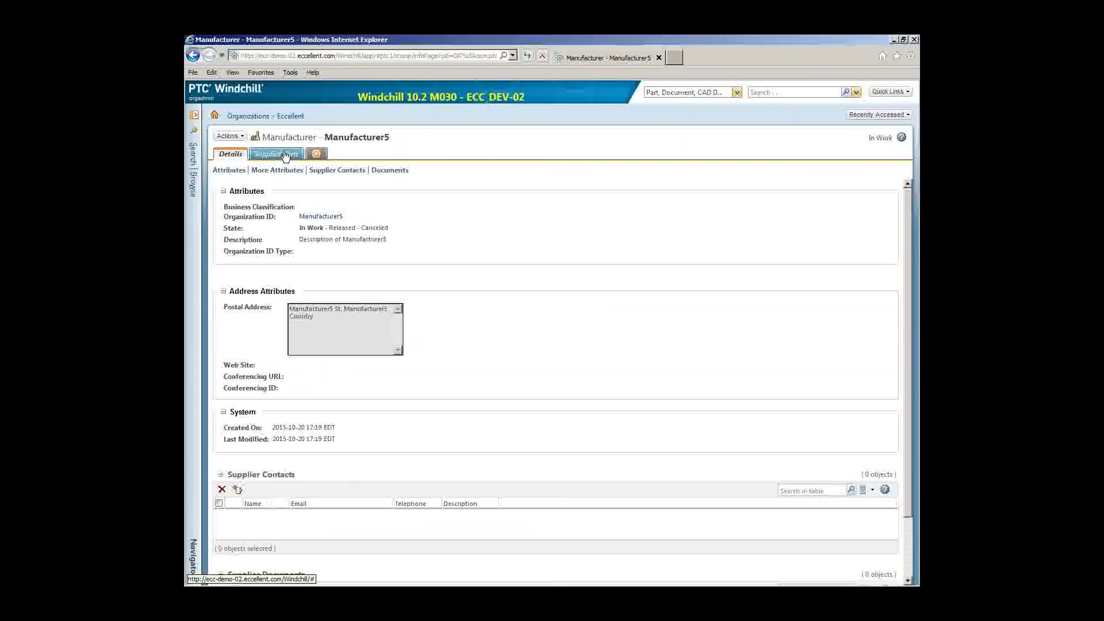
click(285, 156)
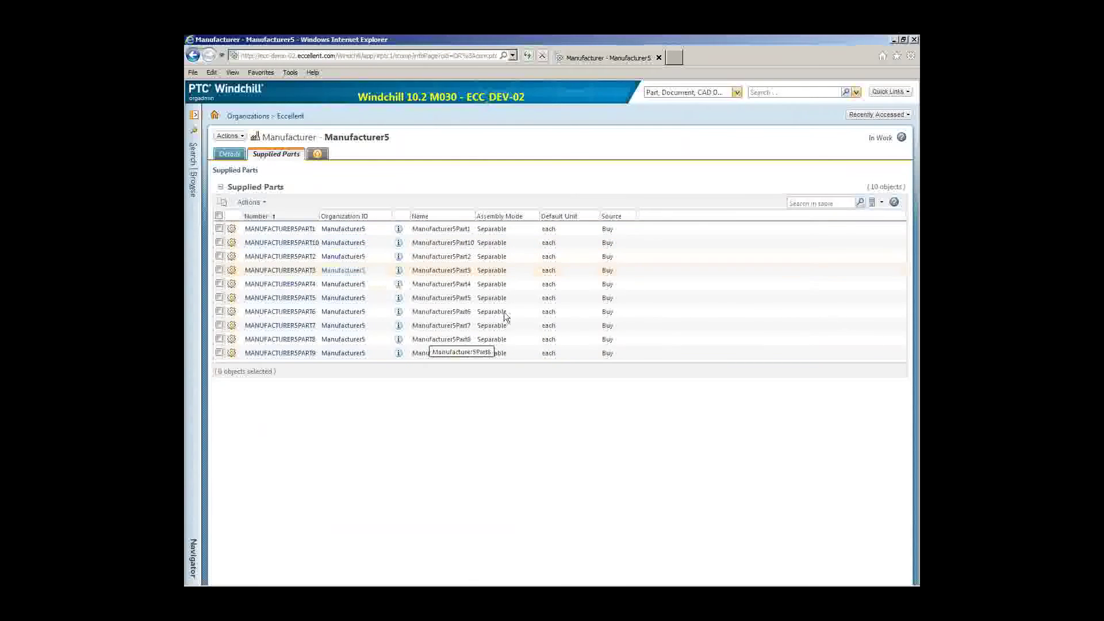
click(302, 230)
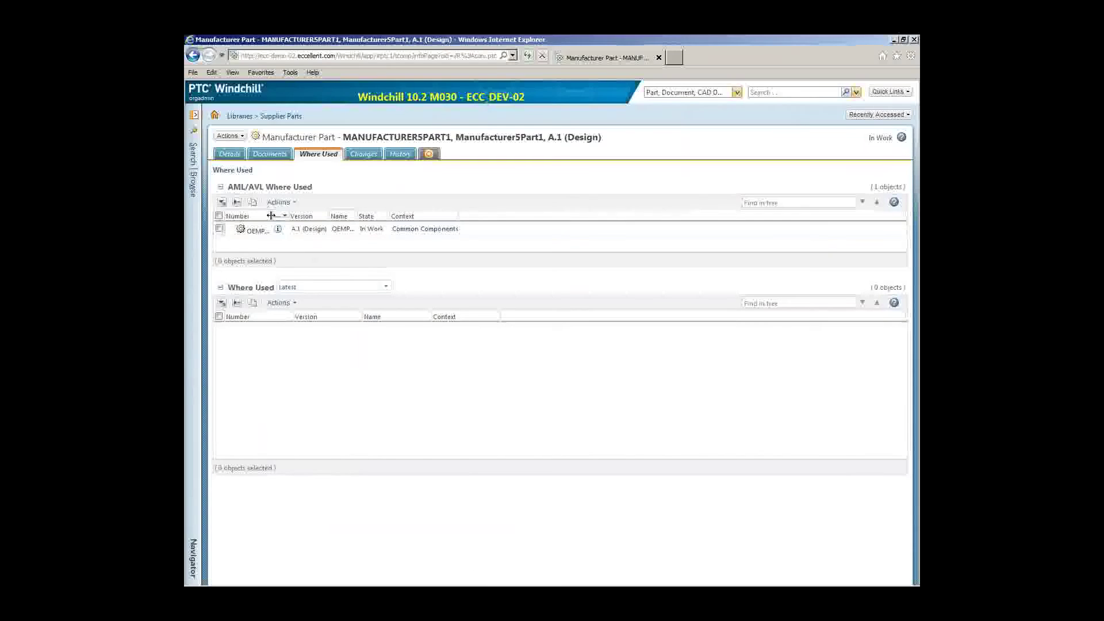
drag(288, 215, 323, 214)
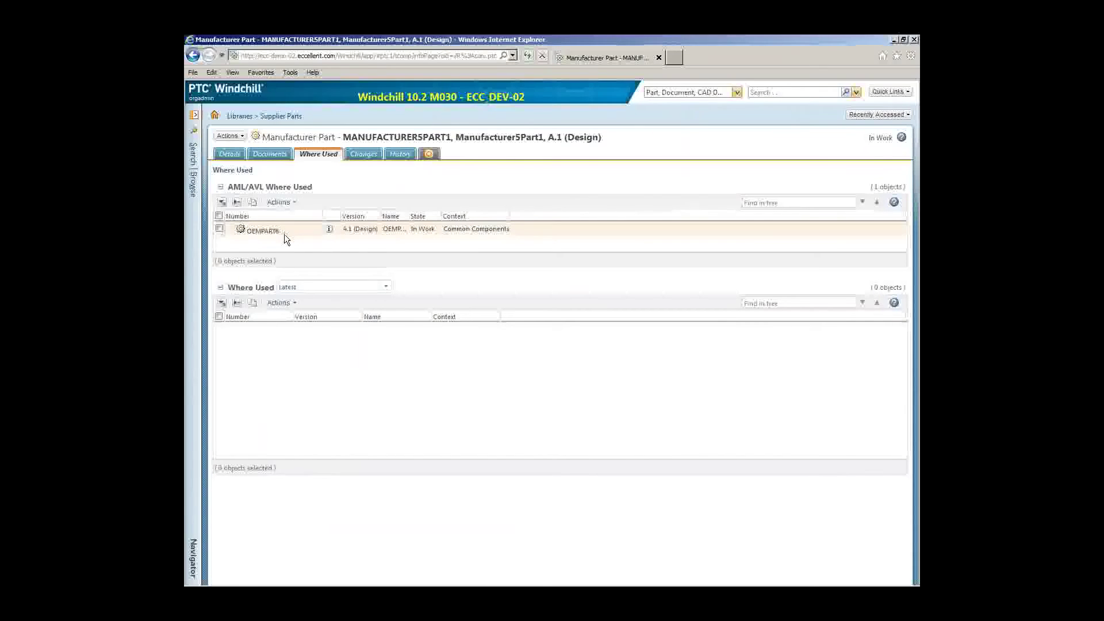
click(329, 229)
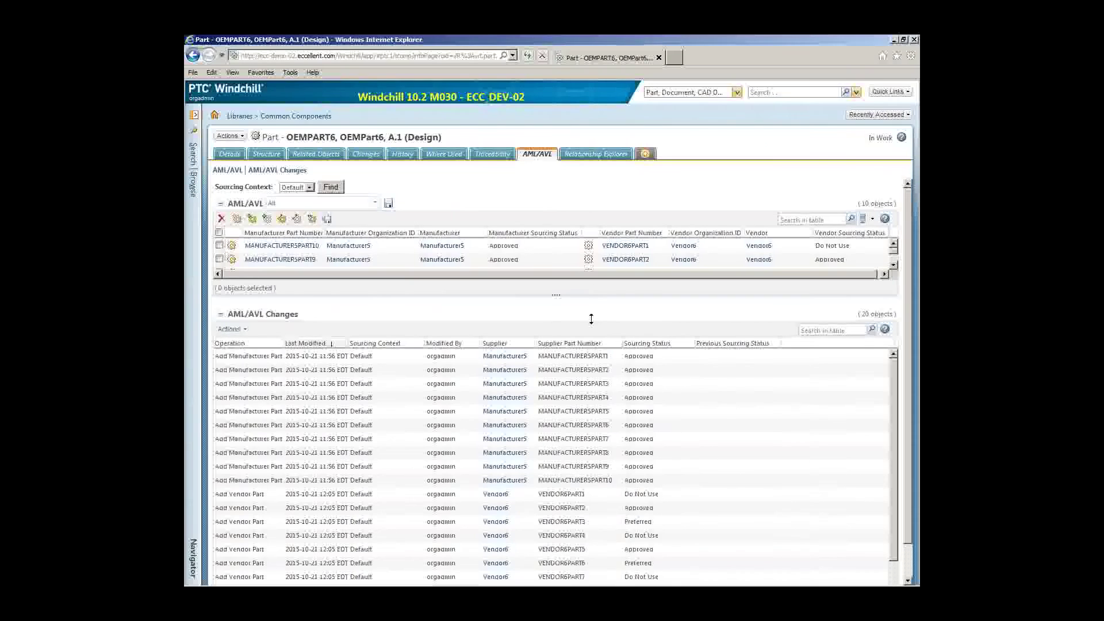
Drag the splitter down so OEMPART6's AML/AVL table shows all 10 entries
drag(591, 319, 574, 427)
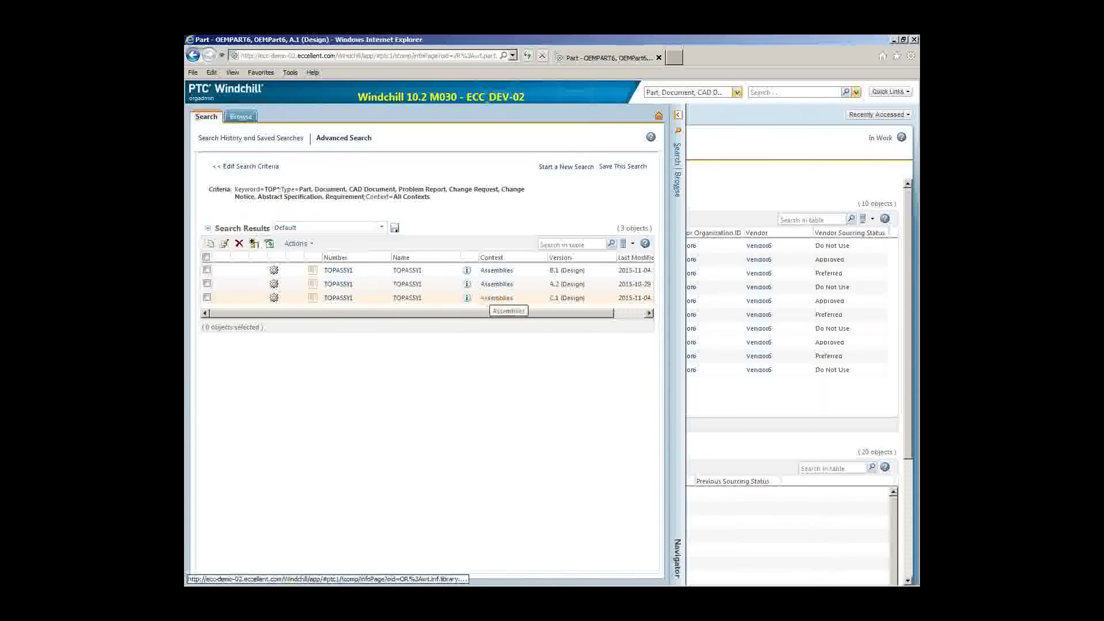
Open TOPASSY1 C.1's structure and expand SUBASSY2 and SUBASSY1 to reveal LOWPART1–4
click(467, 299)
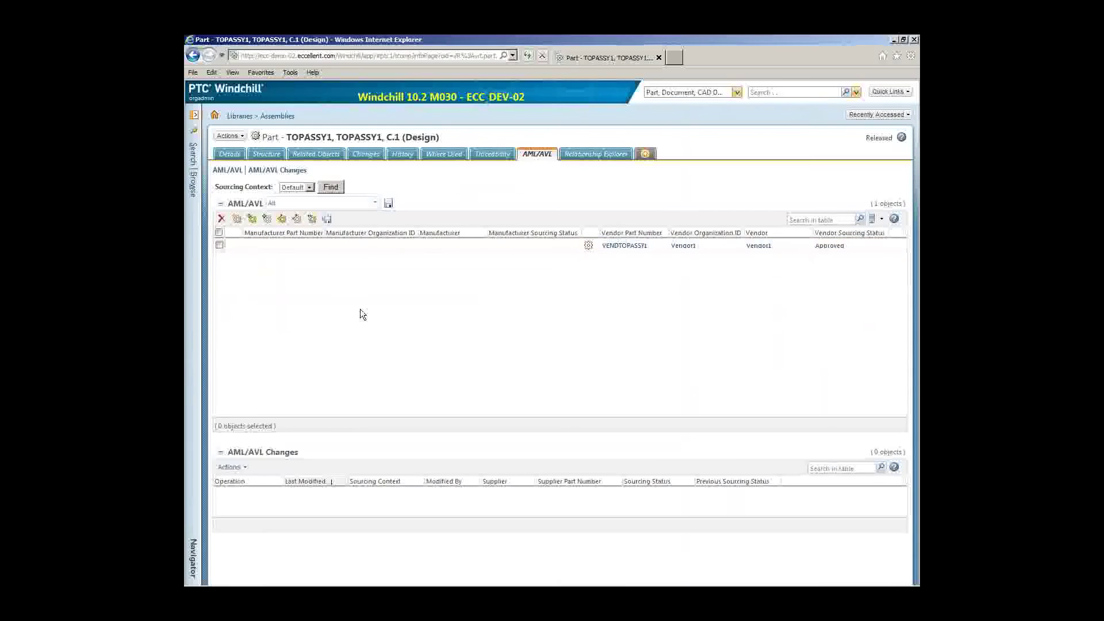
click(266, 154)
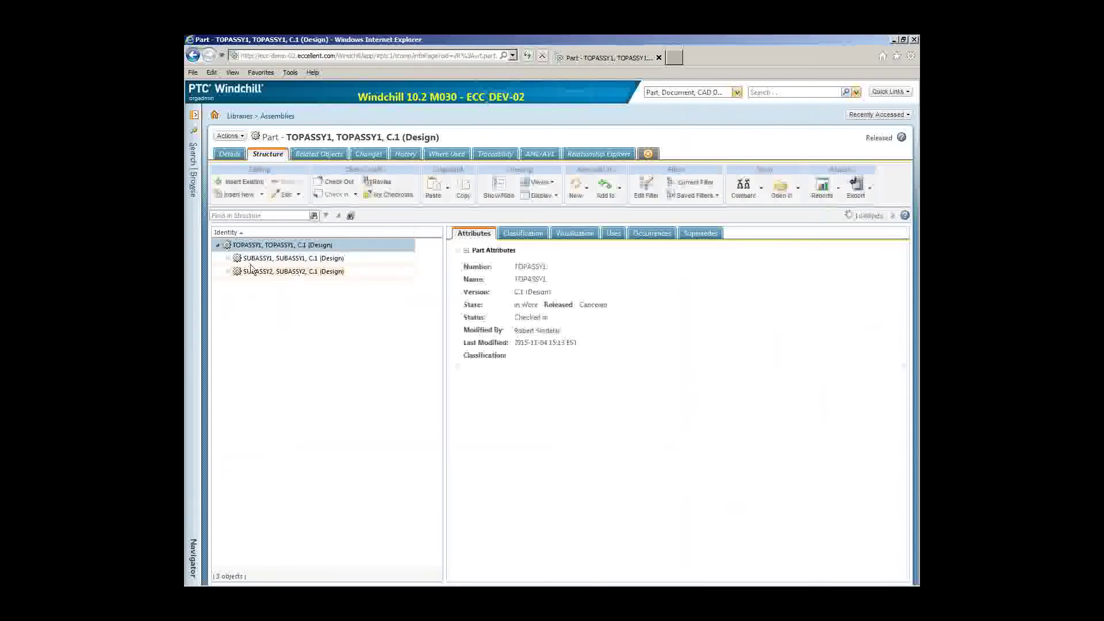
click(227, 271)
click(226, 258)
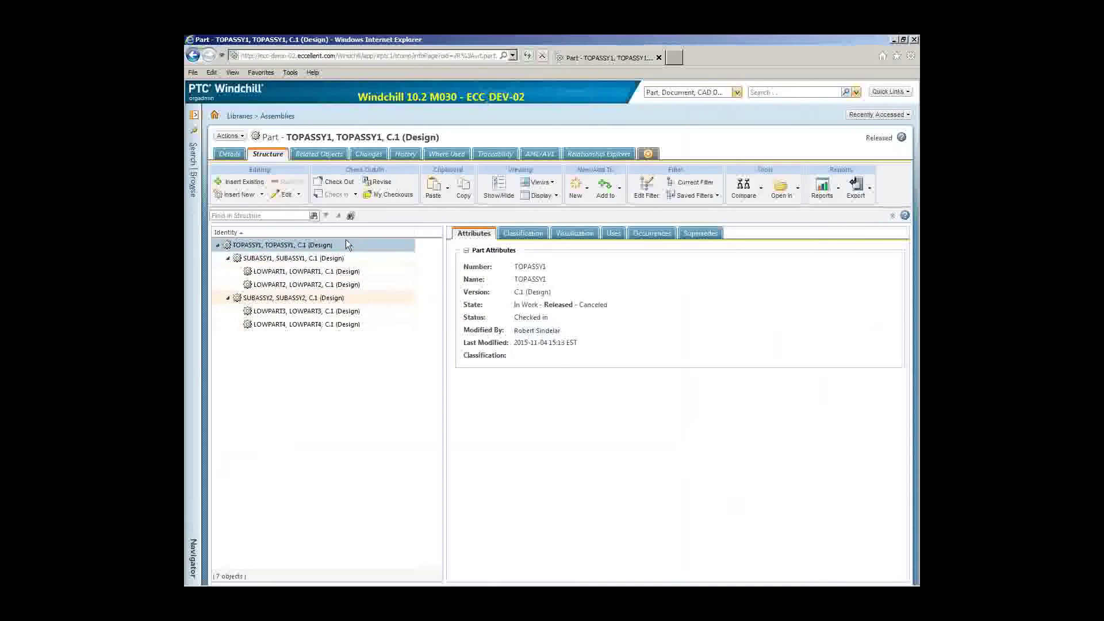
click(836, 189)
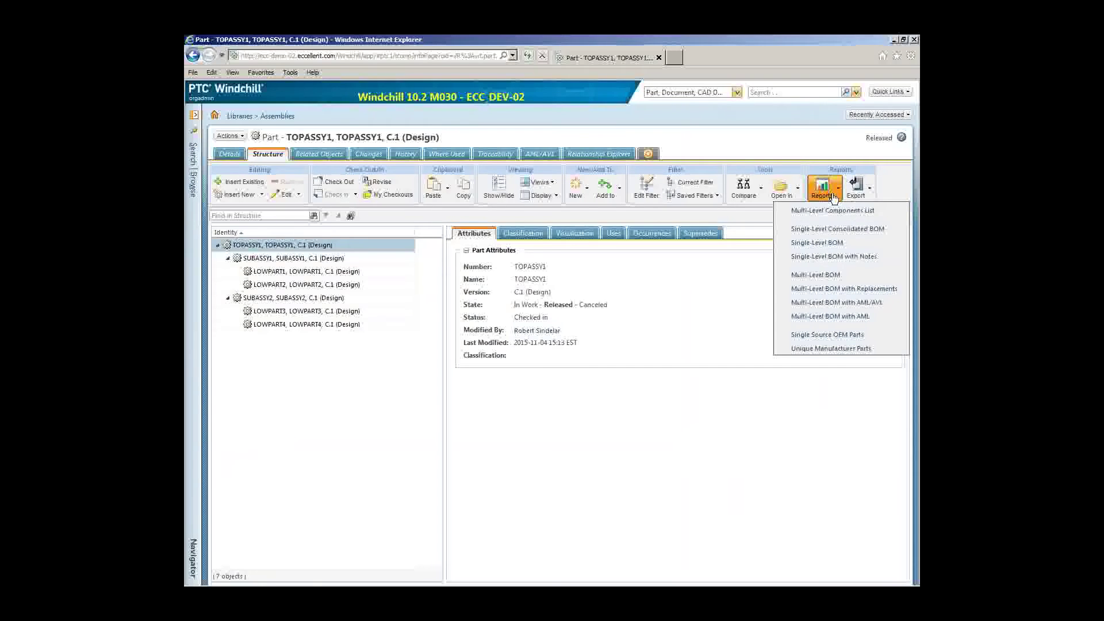
click(816, 303)
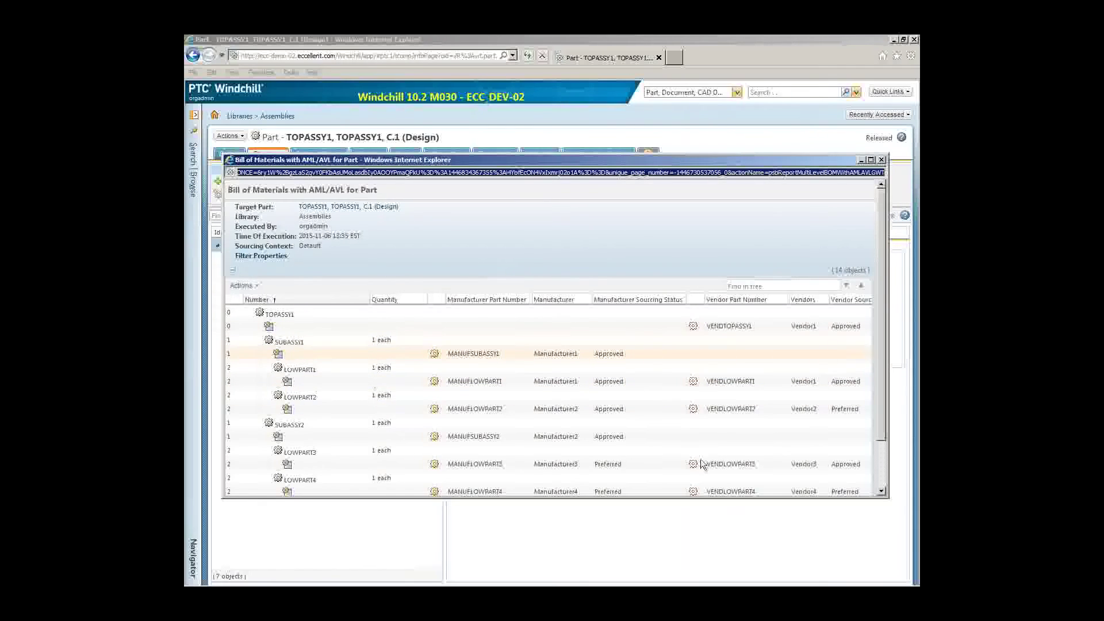
click(883, 468)
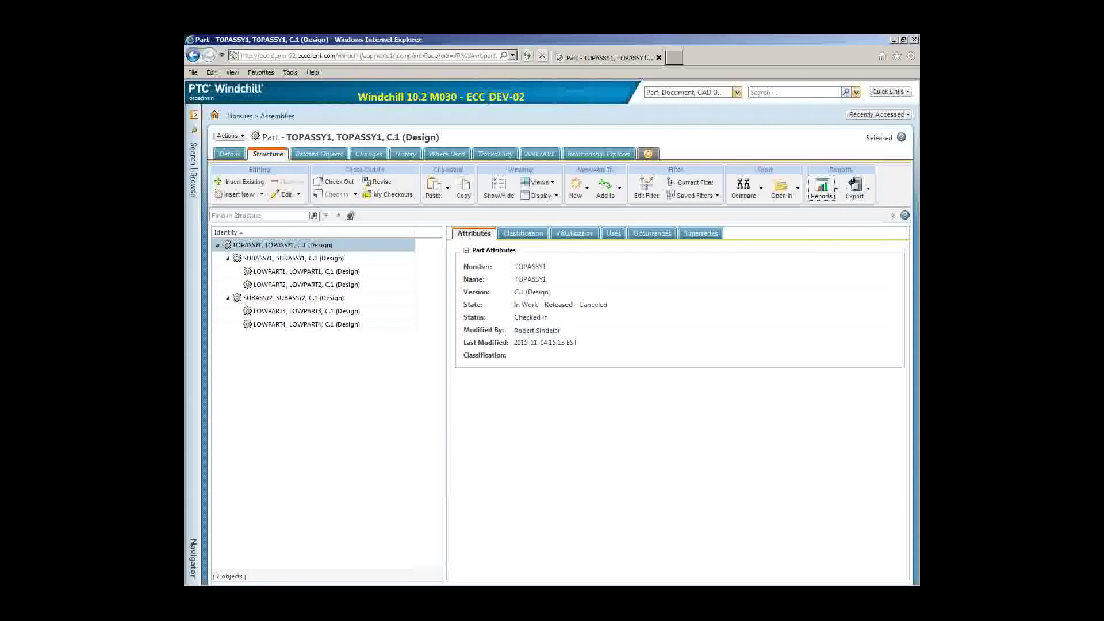
Go through Browse > Site > Utilities and launch Type and Attribute Management
click(192, 260)
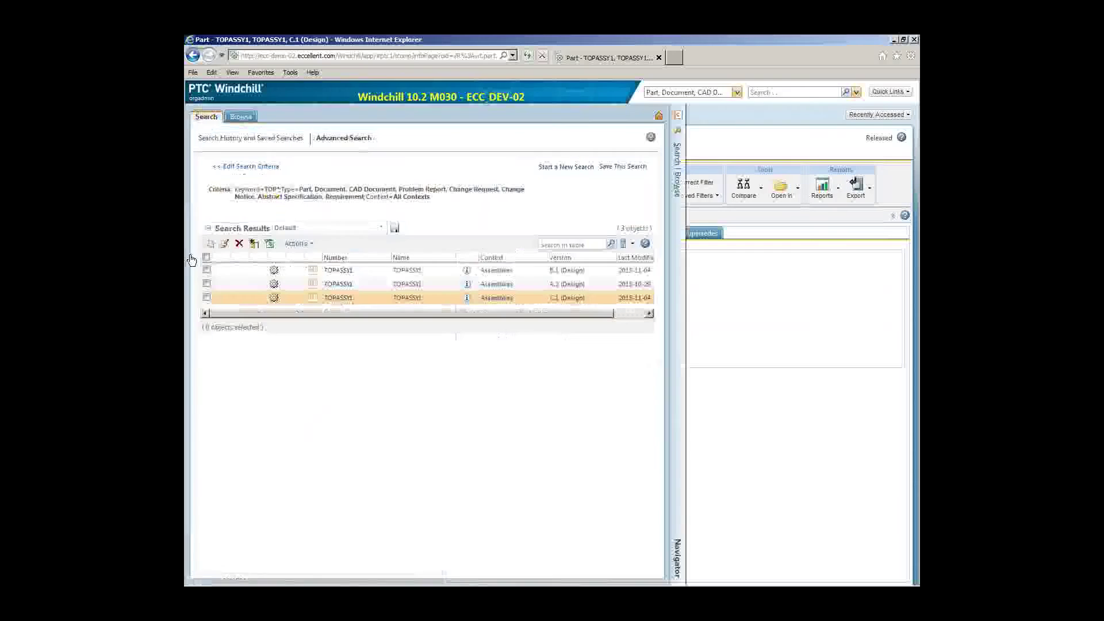
click(245, 120)
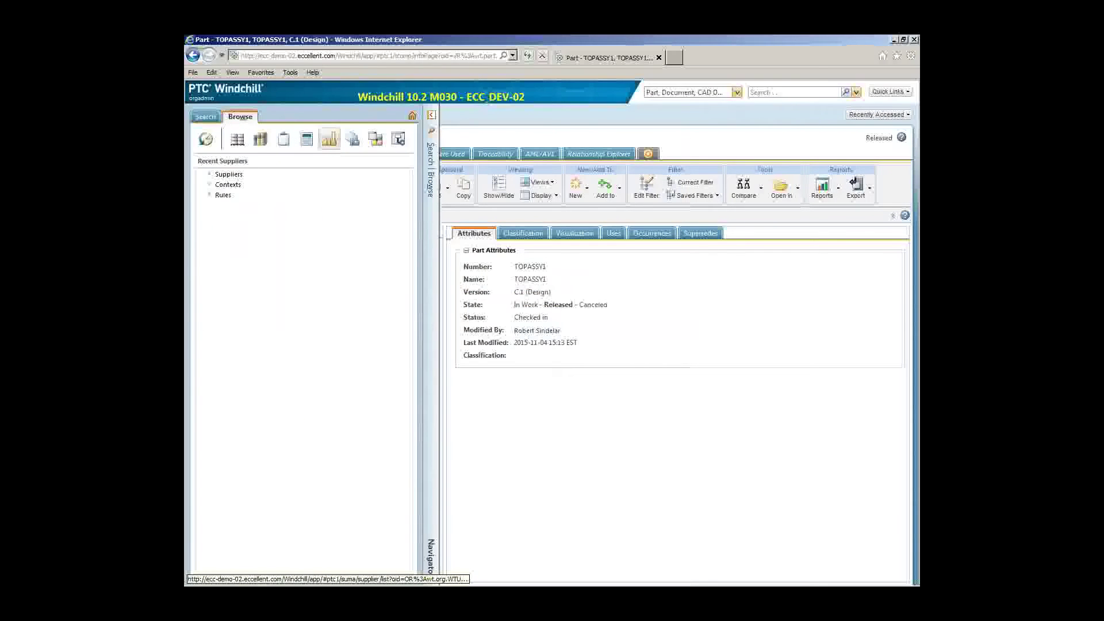
click(374, 139)
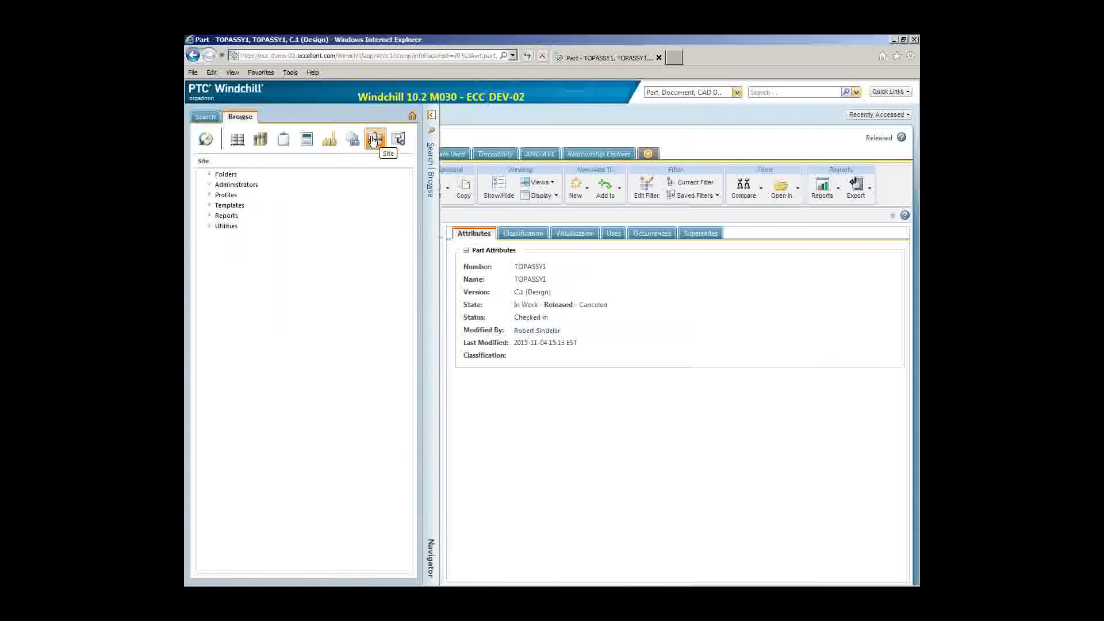
click(224, 227)
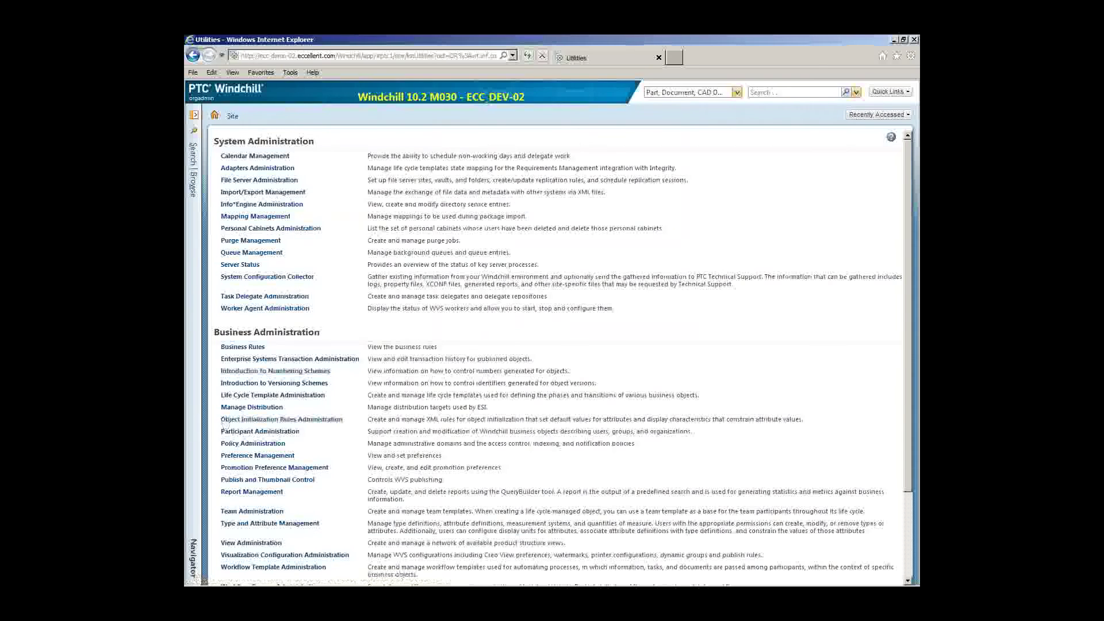
scroll(220, 415, down, 3)
scroll(220, 415, down, 3)
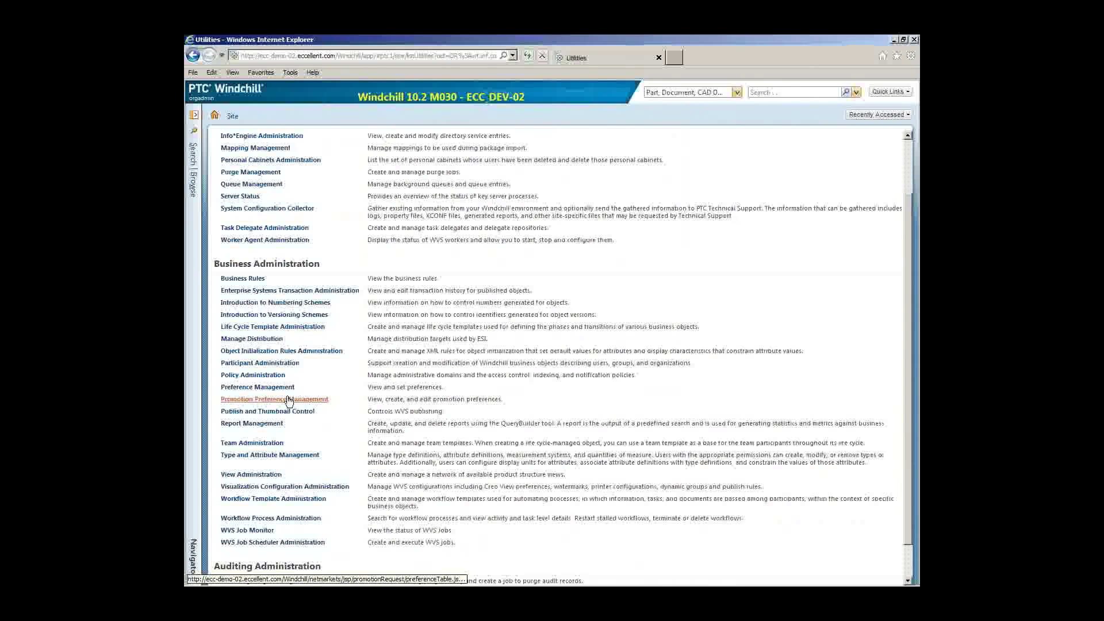
click(253, 415)
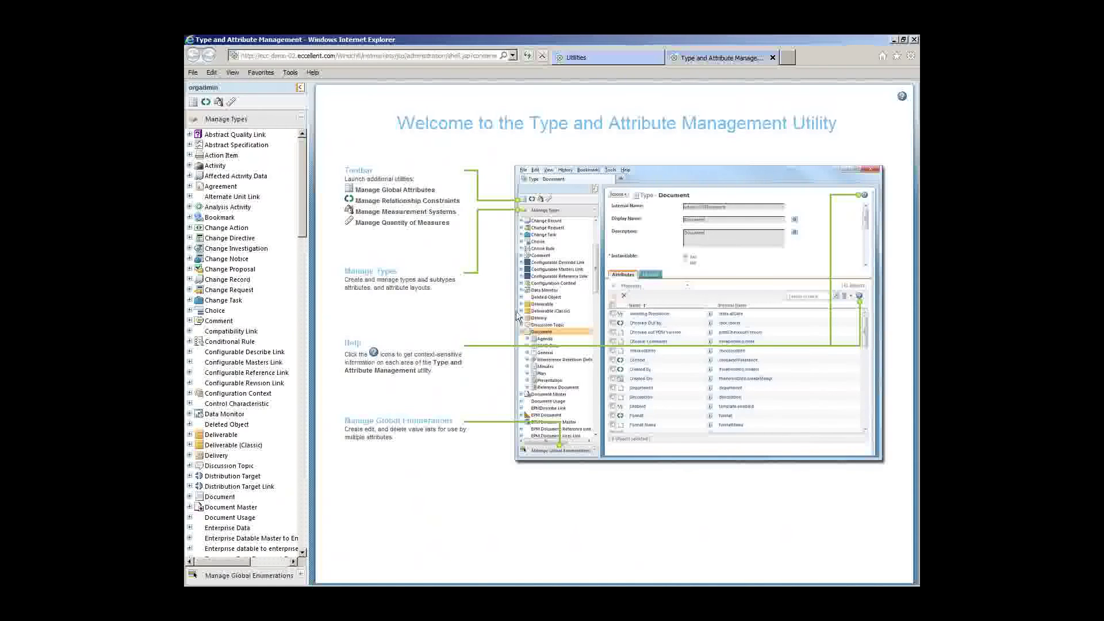
Show the Manufacturer supplier type's 15 attributes under Supplier, then minimize the browser
drag(300, 229, 298, 494)
scroll(299, 512, down, 6)
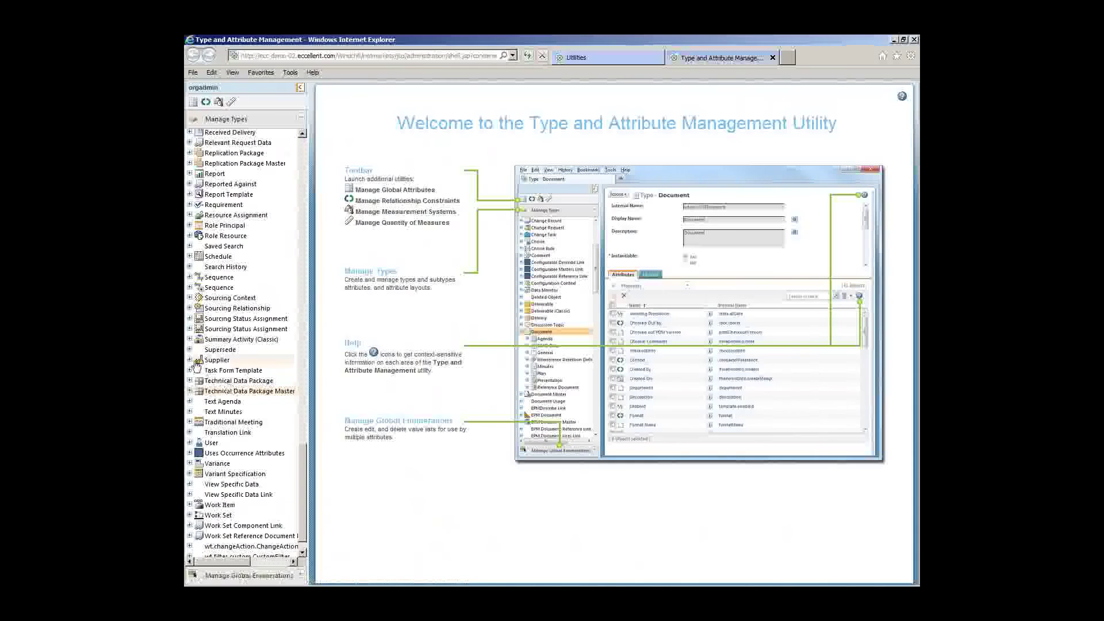
click(190, 360)
click(231, 373)
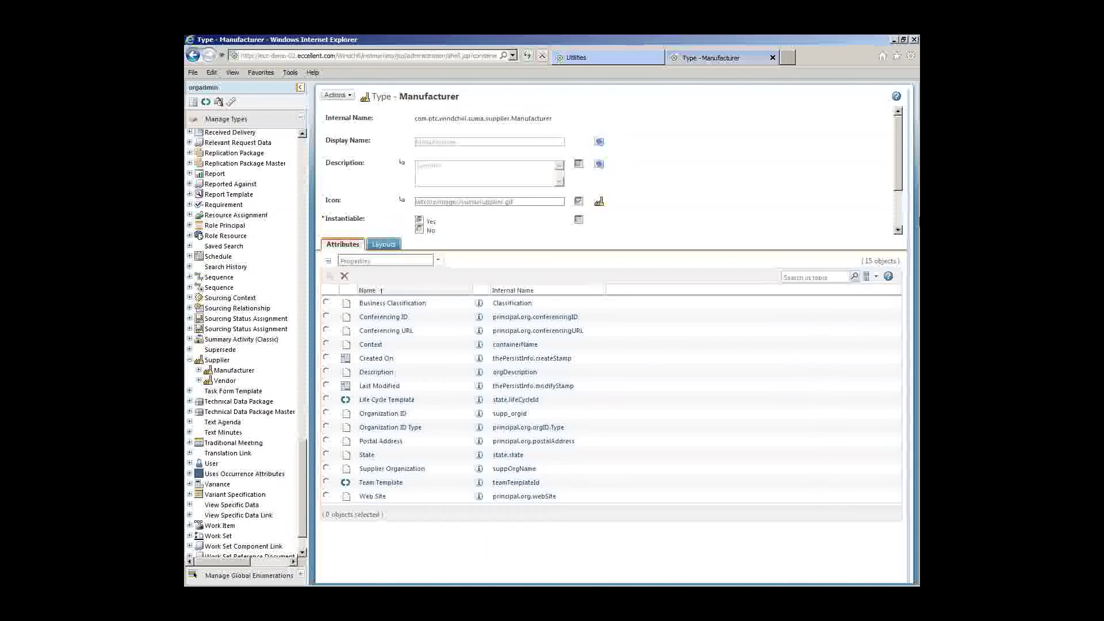
click(894, 41)
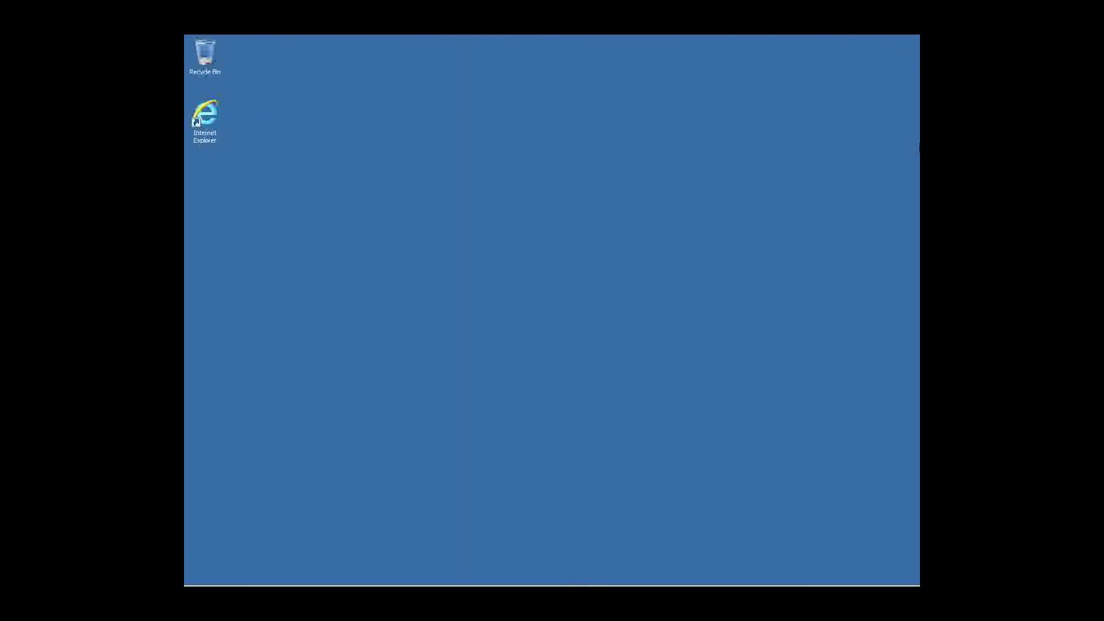